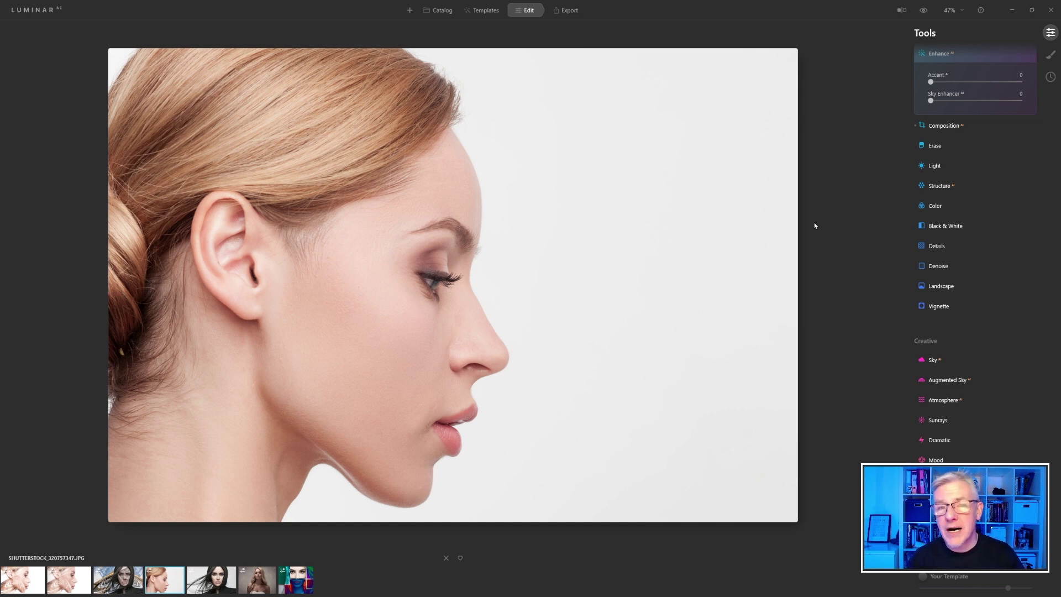
click(1050, 56)
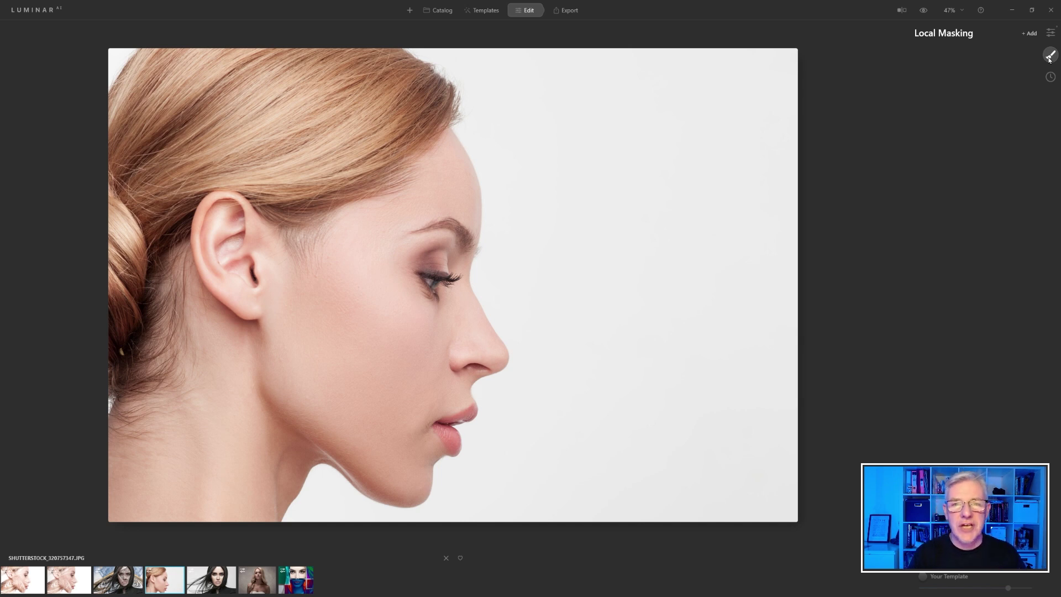
click(1030, 34)
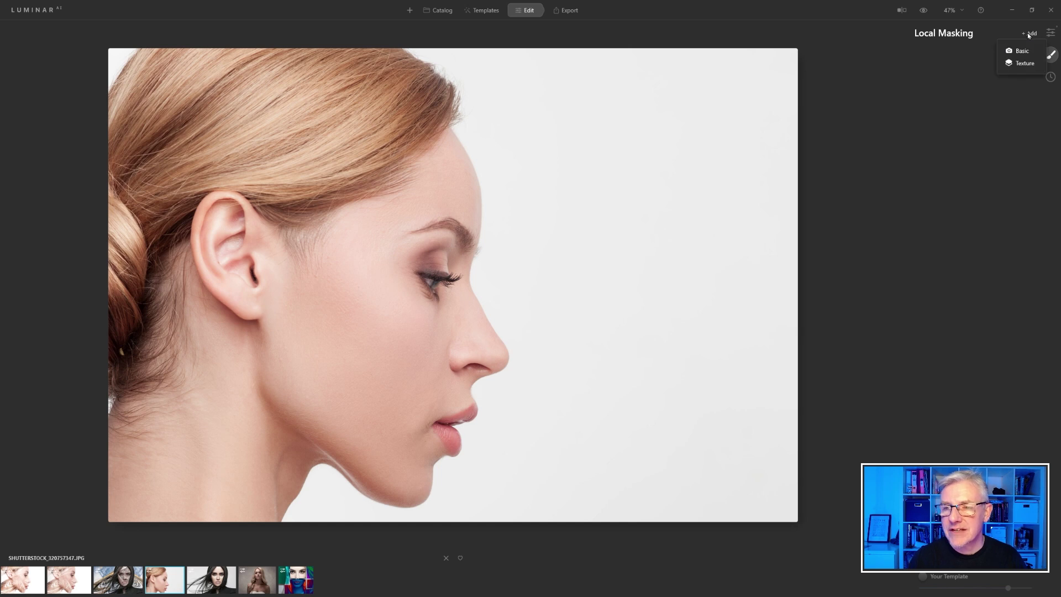
click(1020, 64)
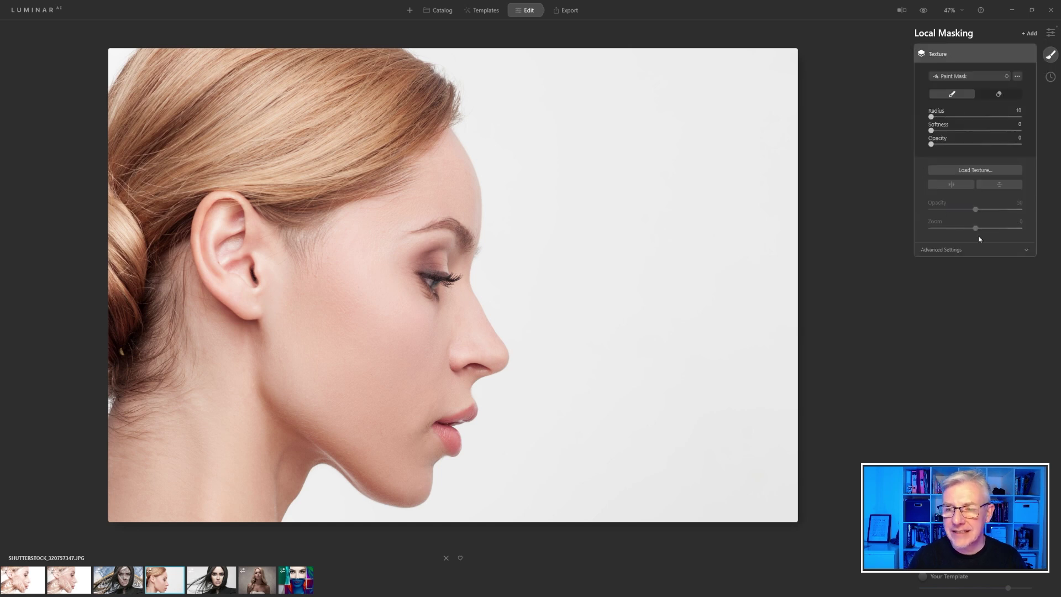
click(980, 170)
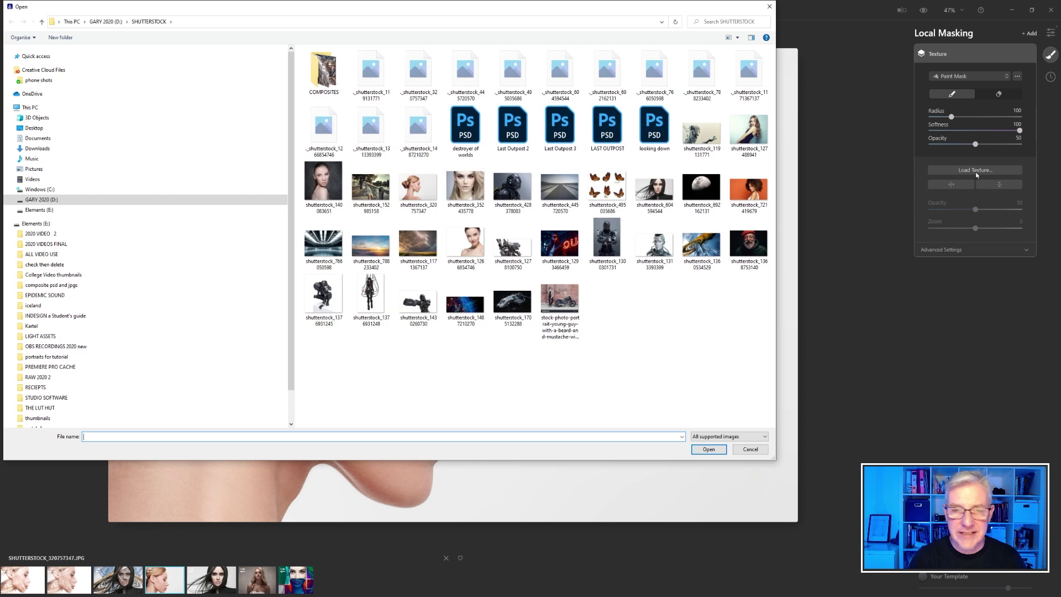
click(693, 246)
click(707, 448)
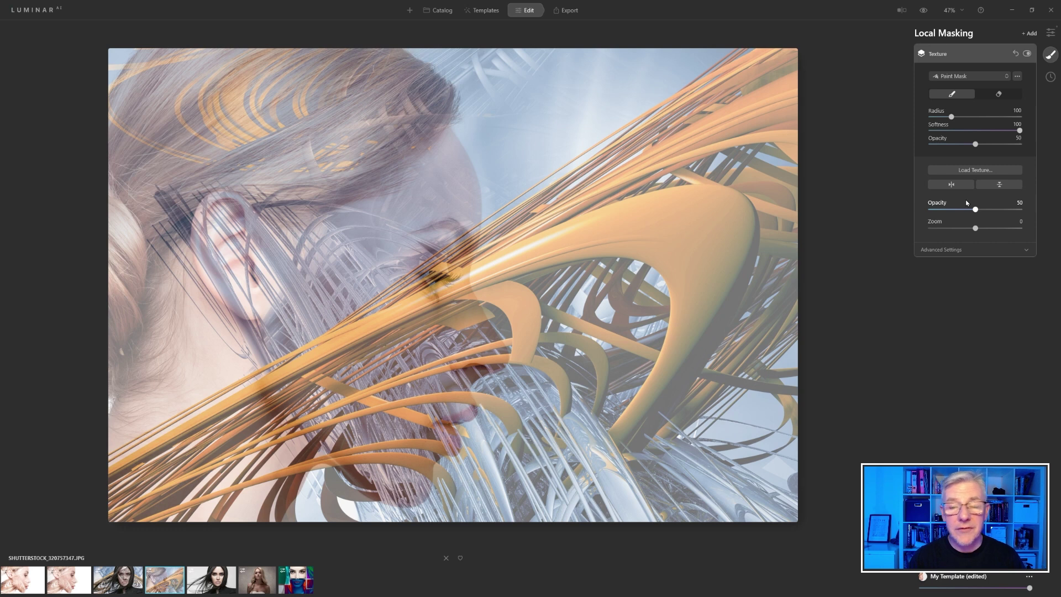
Step: Try the vertical and horizontal flips on the loaded texture
click(999, 184)
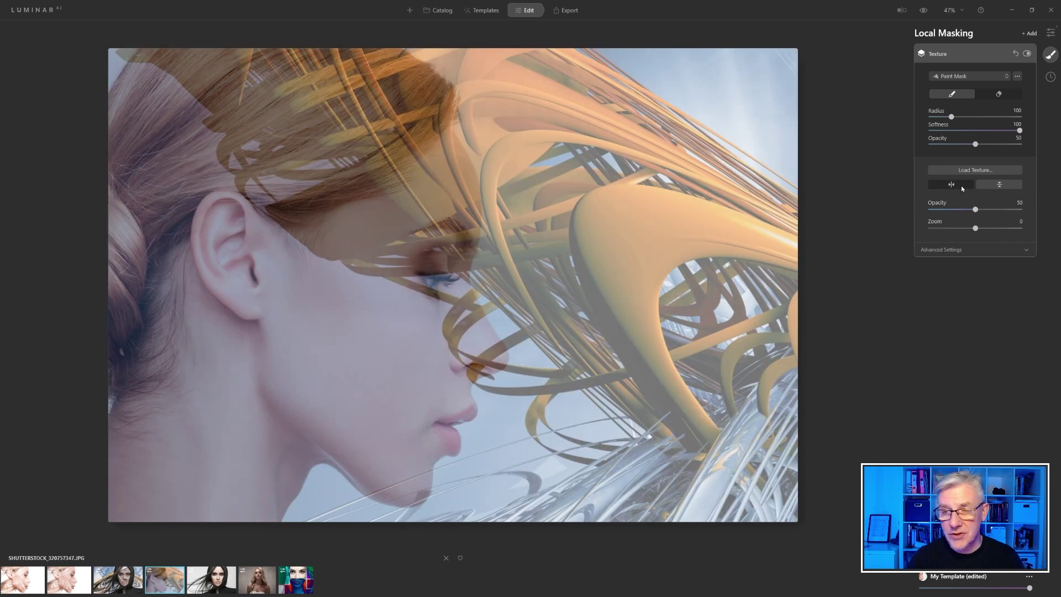
click(998, 185)
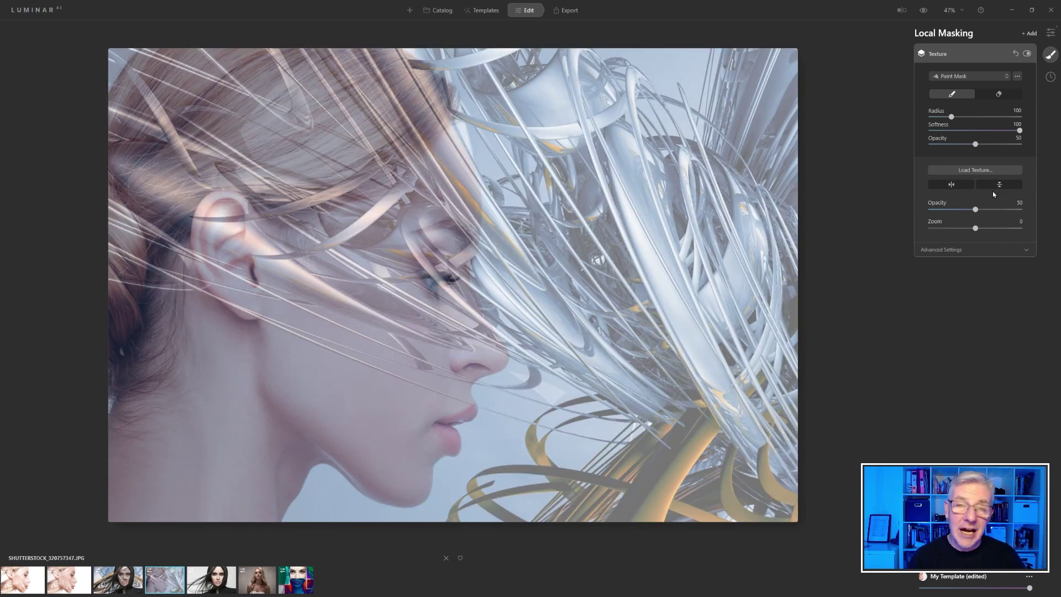
click(993, 186)
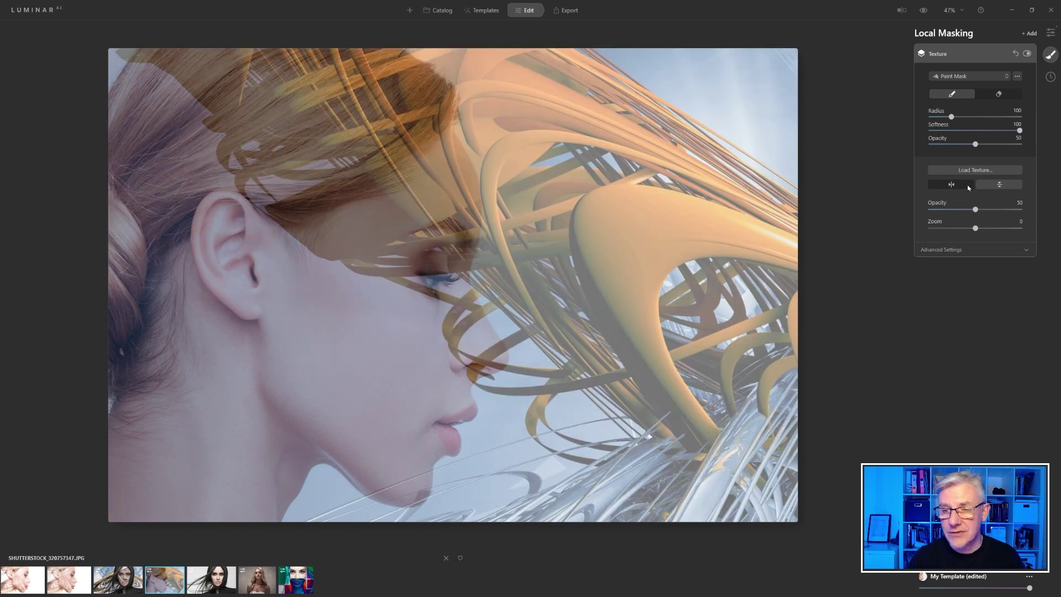
click(960, 185)
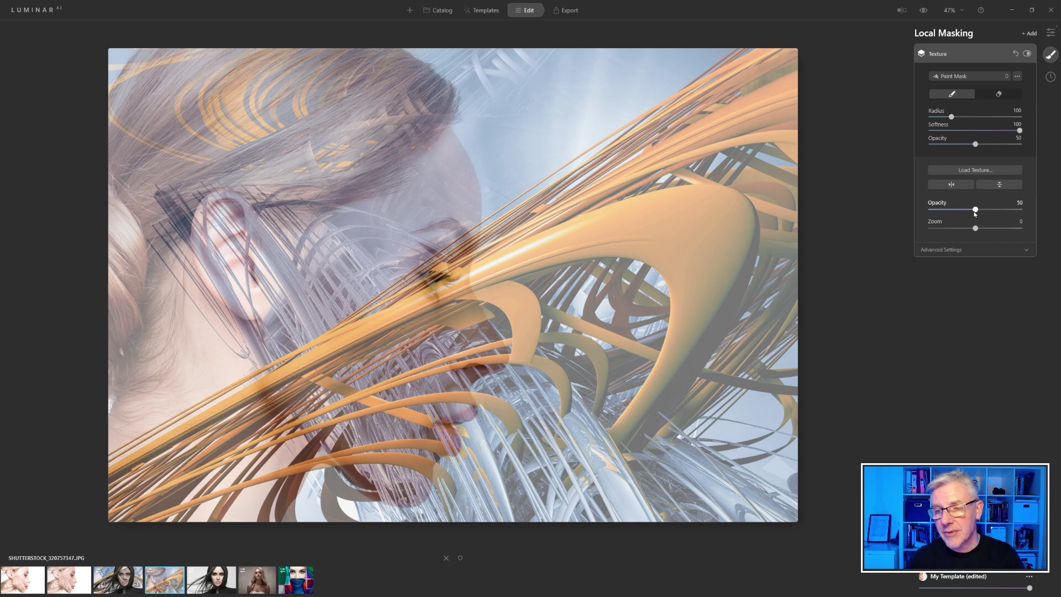
Step: Set the texture's zoom to 34 and its blend mode to Overlay
drag(963, 211, 990, 232)
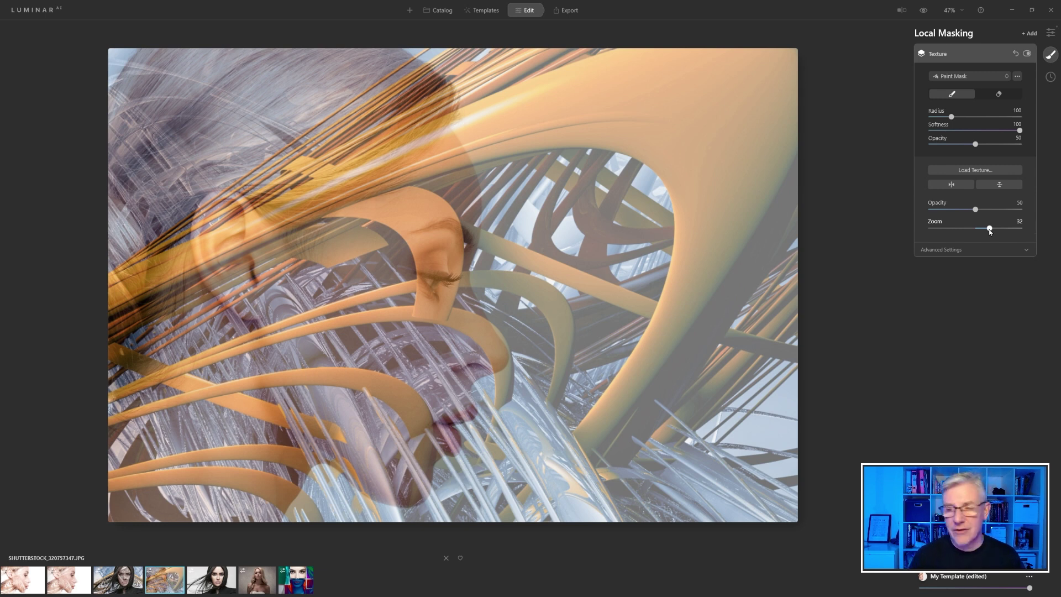
drag(990, 232, 992, 232)
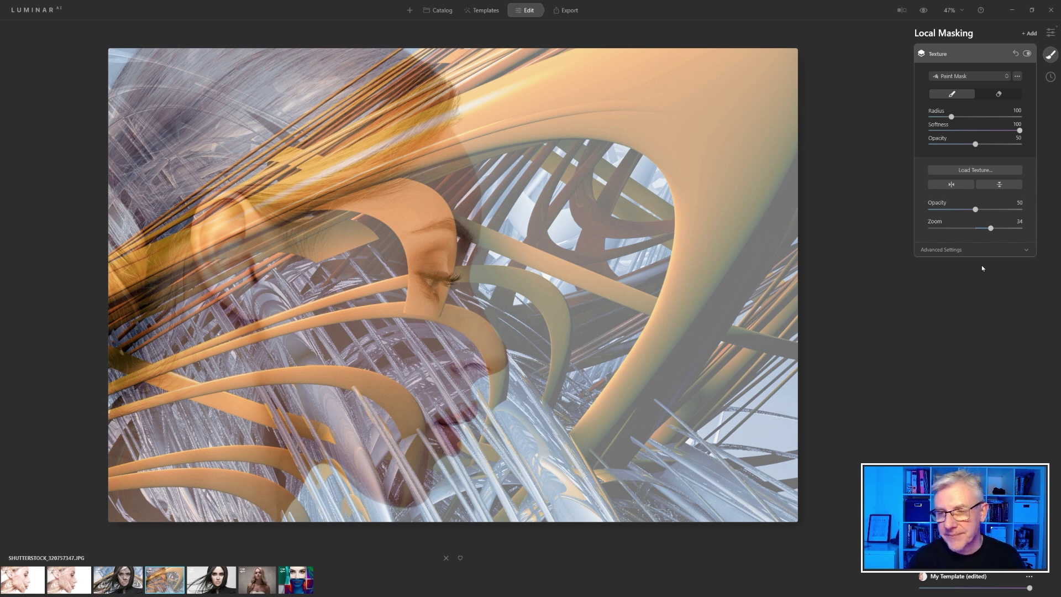
click(950, 250)
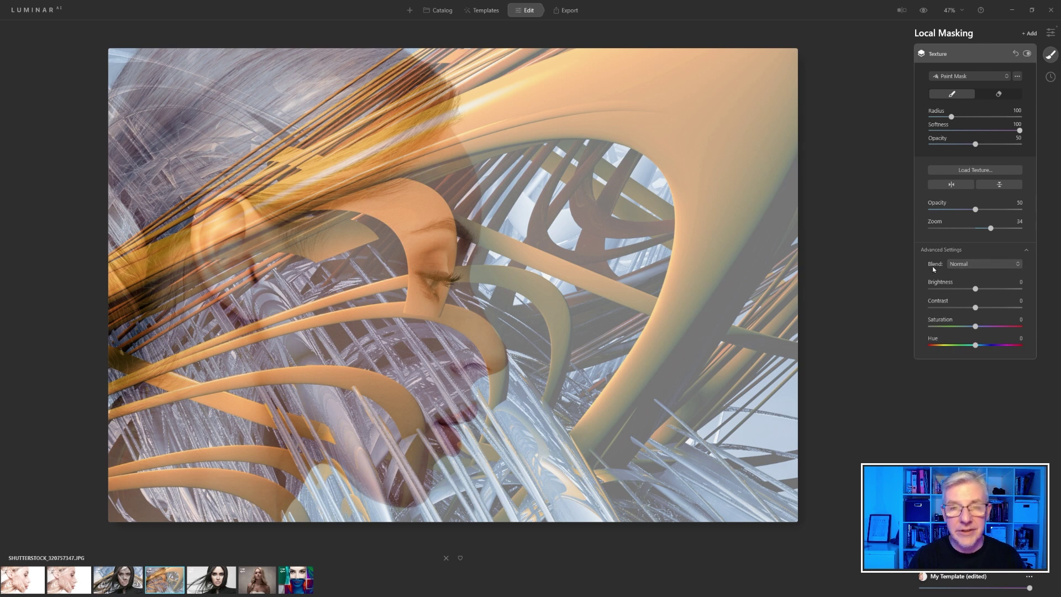
click(1021, 265)
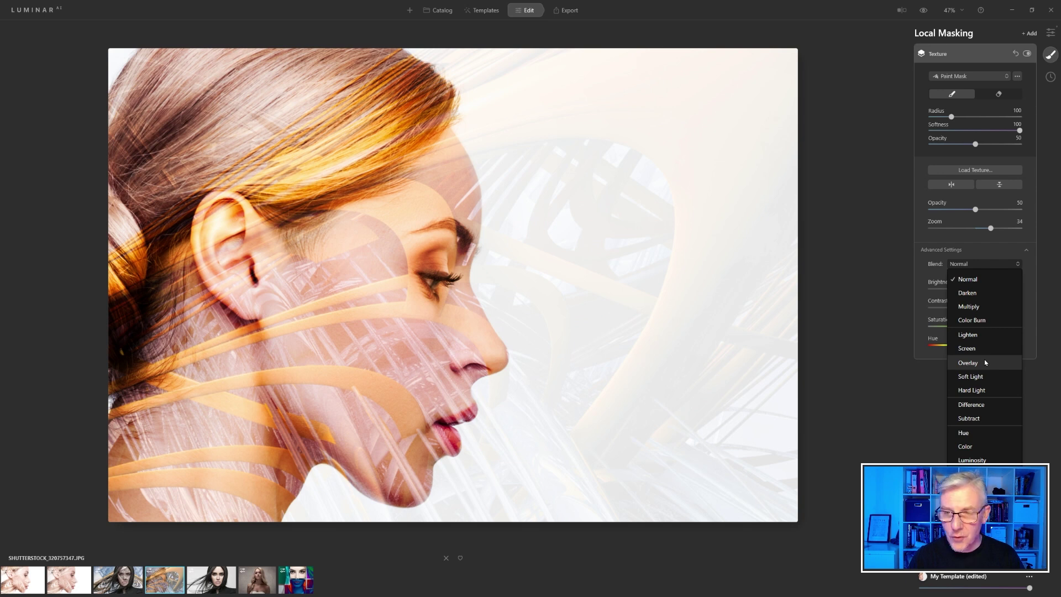
click(985, 362)
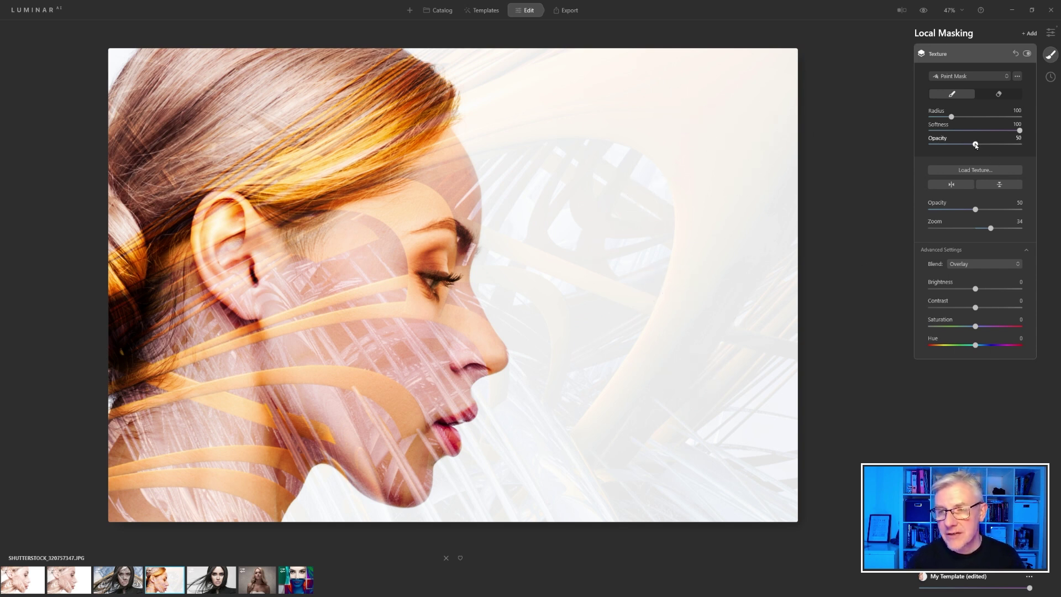
Step: Erase the texture from the plain background in front of the face, using an erase brush with radius 182
click(1005, 96)
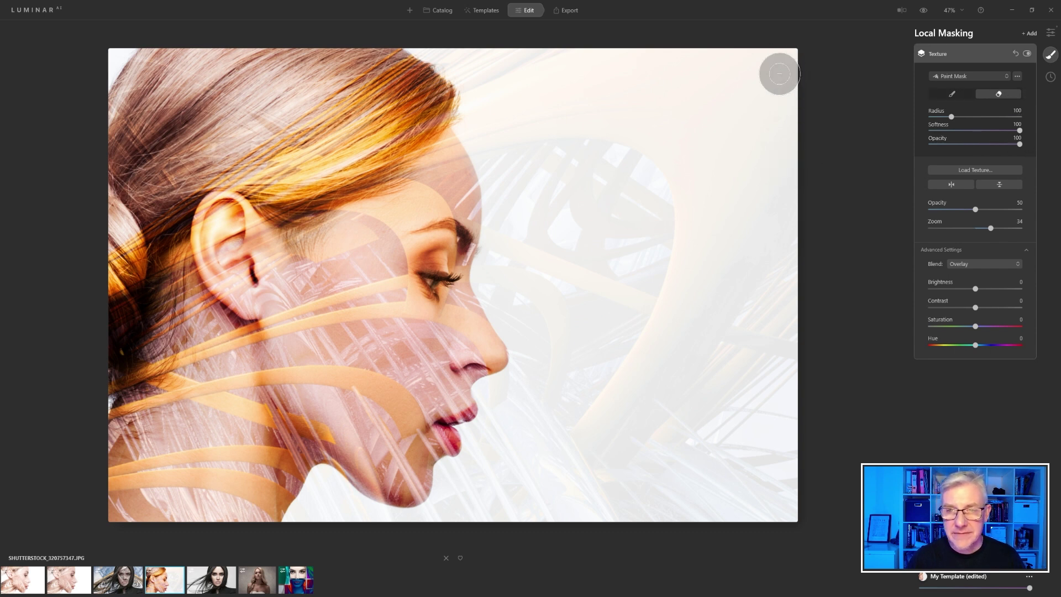
drag(950, 116, 970, 116)
mouse_move(770, 65)
mouse_down()
mouse_move(777, 519)
mouse_move(765, 454)
mouse_move(756, 39)
mouse_move(767, 178)
mouse_move(779, 48)
mouse_move(733, 360)
mouse_move(728, 519)
mouse_move(707, 25)
mouse_move(679, 523)
mouse_move(666, 25)
mouse_move(646, 487)
mouse_move(631, 502)
mouse_move(607, 241)
mouse_move(607, 34)
mouse_move(590, 105)
mouse_move(596, 539)
mouse_move(734, 482)
mouse_move(797, 495)
mouse_move(686, 523)
mouse_move(605, 510)
mouse_move(576, 427)
mouse_move(563, 60)
mouse_up()
mouse_move(616, 296)
mouse_down()
mouse_move(575, 481)
mouse_move(512, 516)
mouse_move(541, 447)
mouse_up()
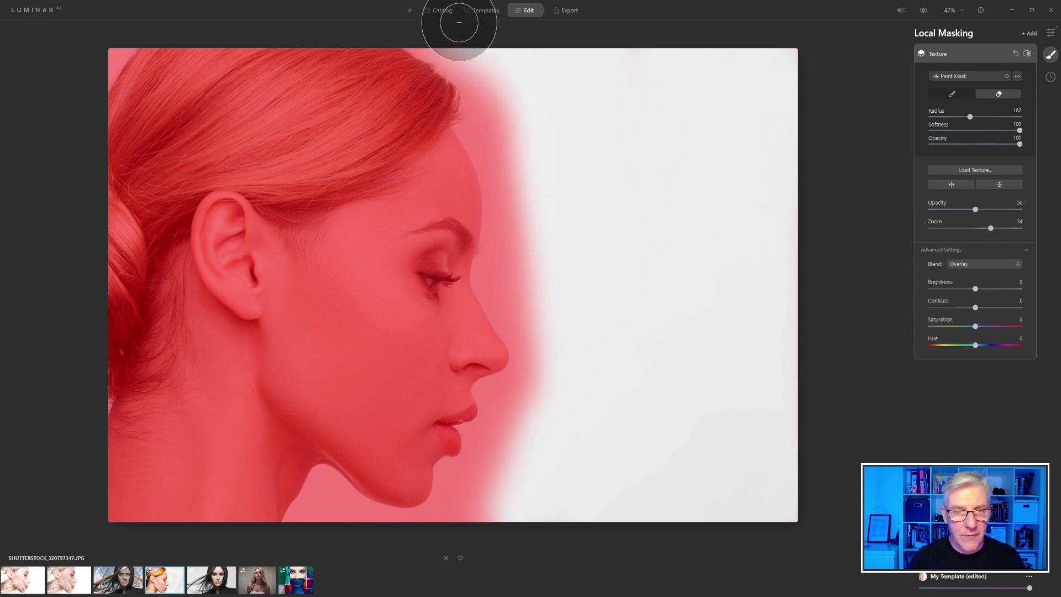
mouse_move(460, 37)
mouse_down()
mouse_move(526, 142)
mouse_move(538, 206)
mouse_move(530, 290)
mouse_move(555, 316)
mouse_move(564, 355)
mouse_move(565, 438)
mouse_move(486, 523)
mouse_move(497, 544)
mouse_up()
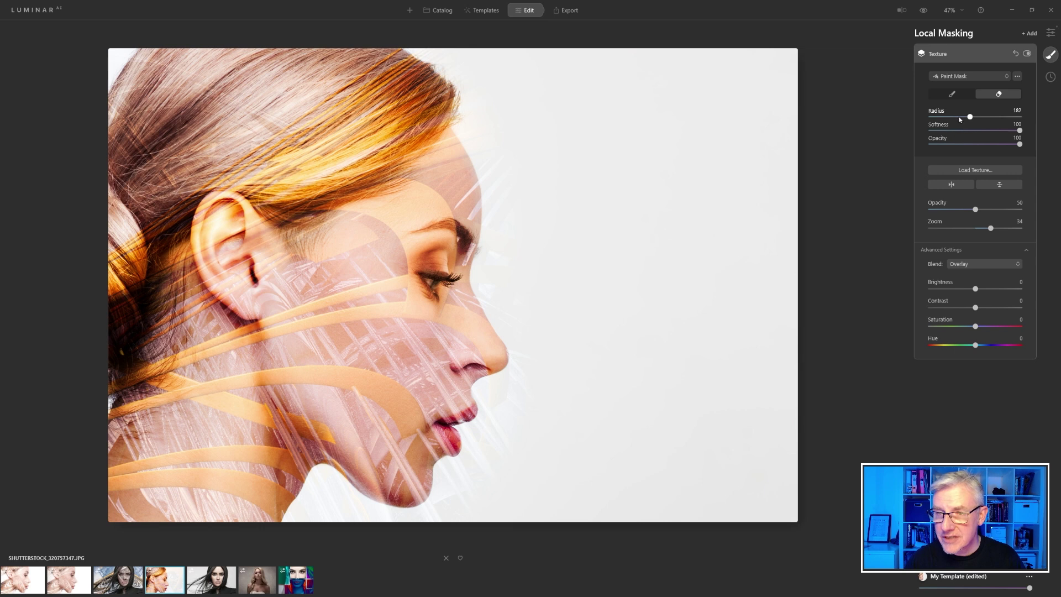
Step: Erase the remaining texture along the edge of the face profile and chin, using brush radii of 90 and 46
click(950, 117)
mouse_move(502, 76)
mouse_down()
mouse_move(431, 41)
mouse_move(464, 54)
mouse_move(481, 99)
mouse_move(476, 121)
mouse_move(502, 189)
mouse_move(502, 293)
mouse_move(531, 356)
mouse_move(531, 374)
mouse_move(493, 395)
mouse_move(495, 431)
mouse_move(538, 388)
mouse_move(520, 315)
mouse_move(495, 279)
mouse_move(507, 205)
mouse_move(483, 63)
mouse_up()
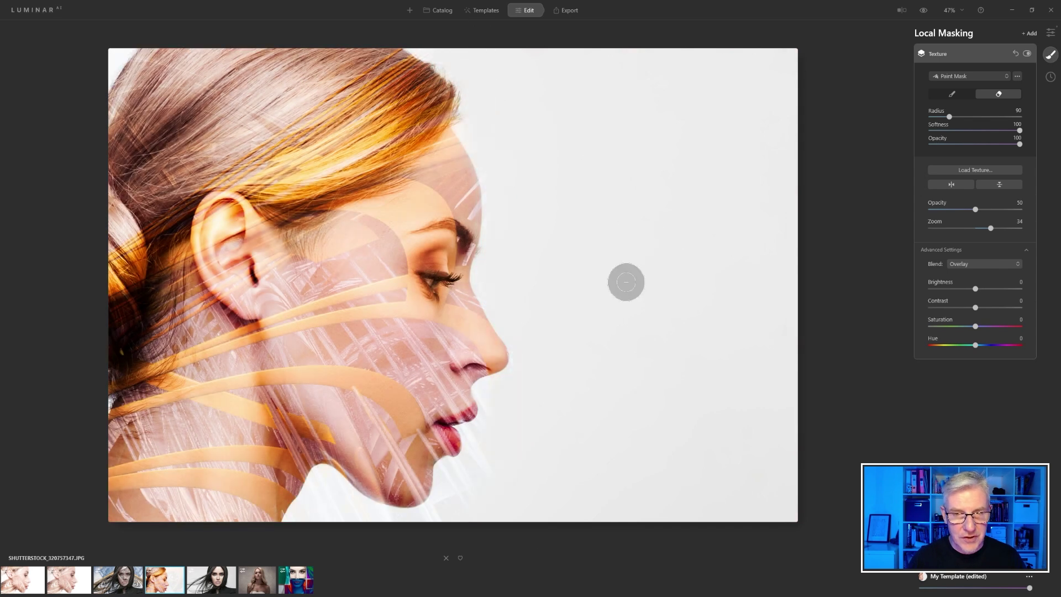
mouse_move(520, 422)
mouse_down()
mouse_move(452, 495)
mouse_move(453, 485)
mouse_move(495, 483)
mouse_move(505, 458)
mouse_move(501, 405)
mouse_move(497, 464)
mouse_move(465, 515)
mouse_move(400, 533)
mouse_move(350, 518)
mouse_move(326, 495)
mouse_move(305, 524)
mouse_move(447, 517)
mouse_up()
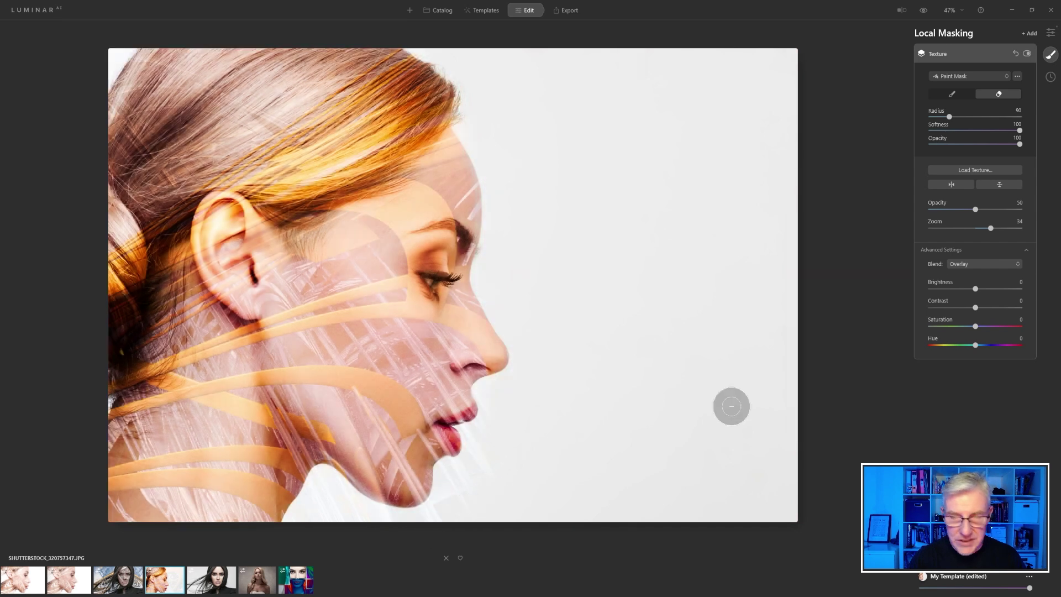
click(940, 116)
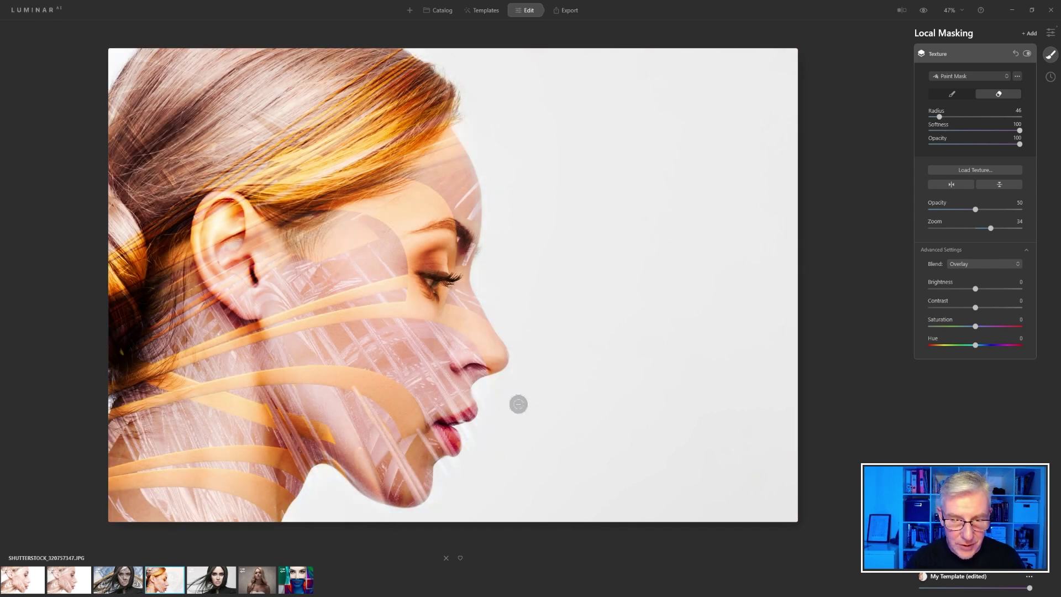
mouse_move(525, 375)
mouse_down()
mouse_move(509, 384)
mouse_move(522, 367)
mouse_move(483, 387)
mouse_move(490, 423)
mouse_move(473, 433)
mouse_move(467, 466)
mouse_move(452, 467)
mouse_move(429, 512)
mouse_move(387, 535)
mouse_up()
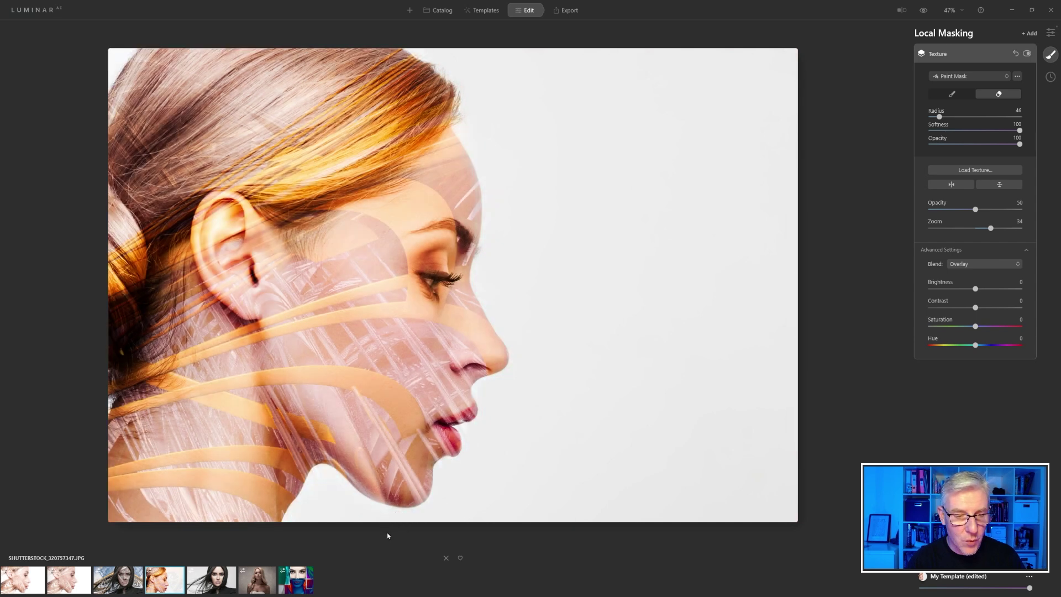
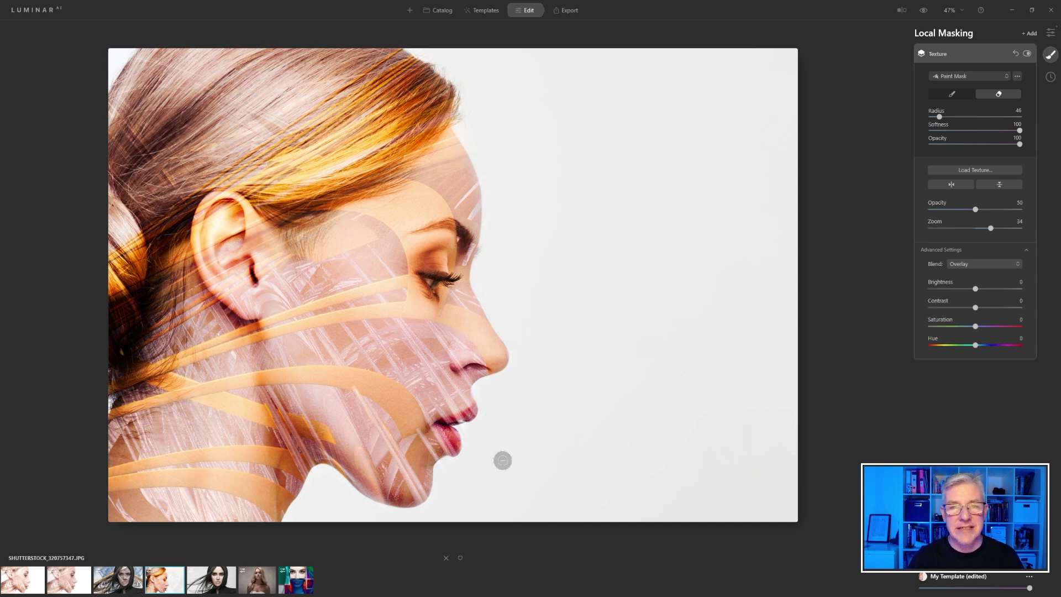
Step: Add a second Texture layer and load the image named white from the Desktop folder
click(1028, 35)
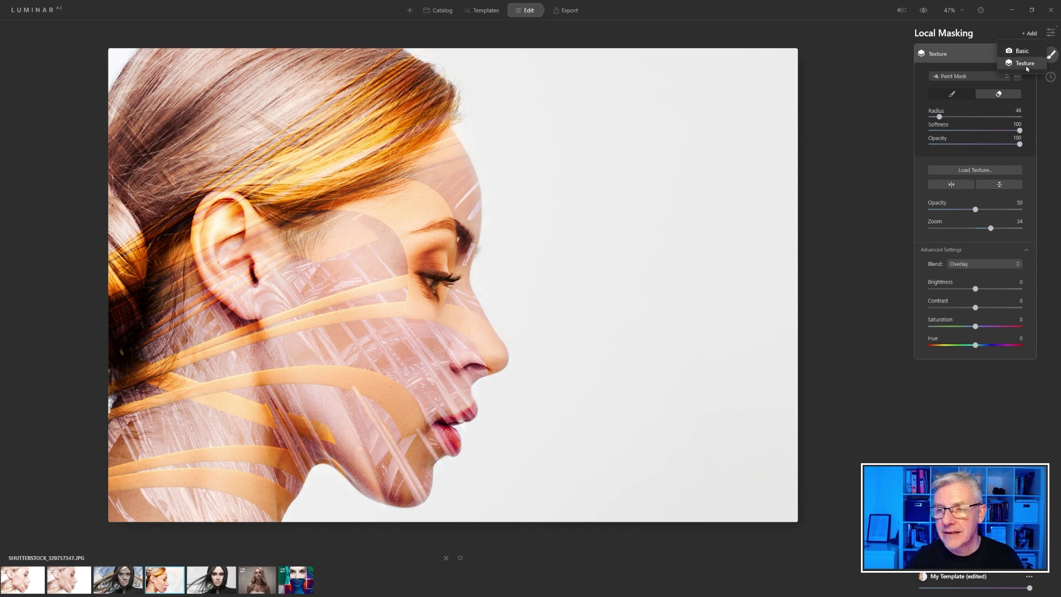
click(1024, 62)
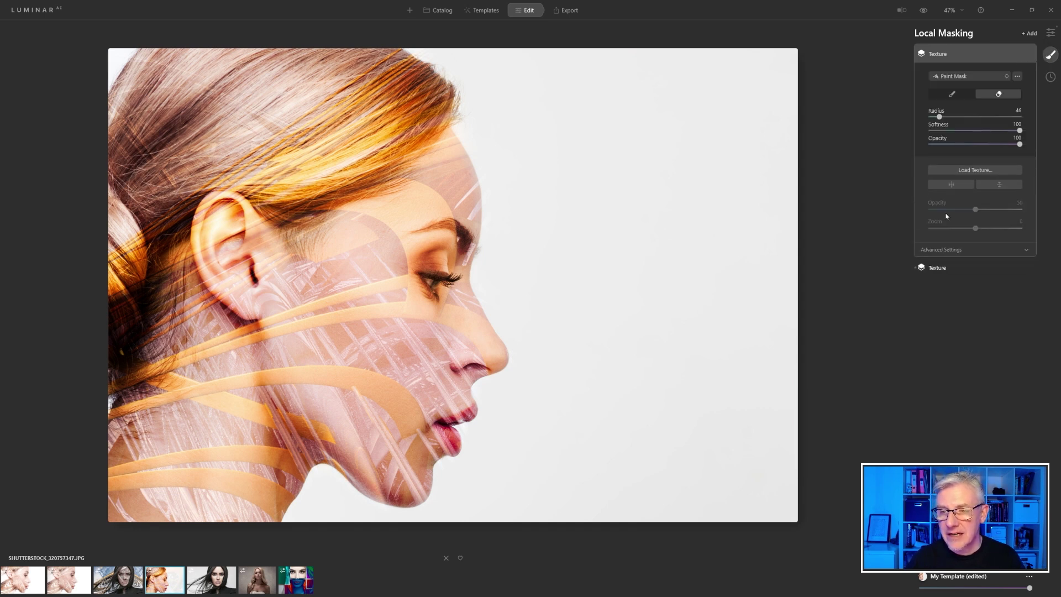
click(976, 170)
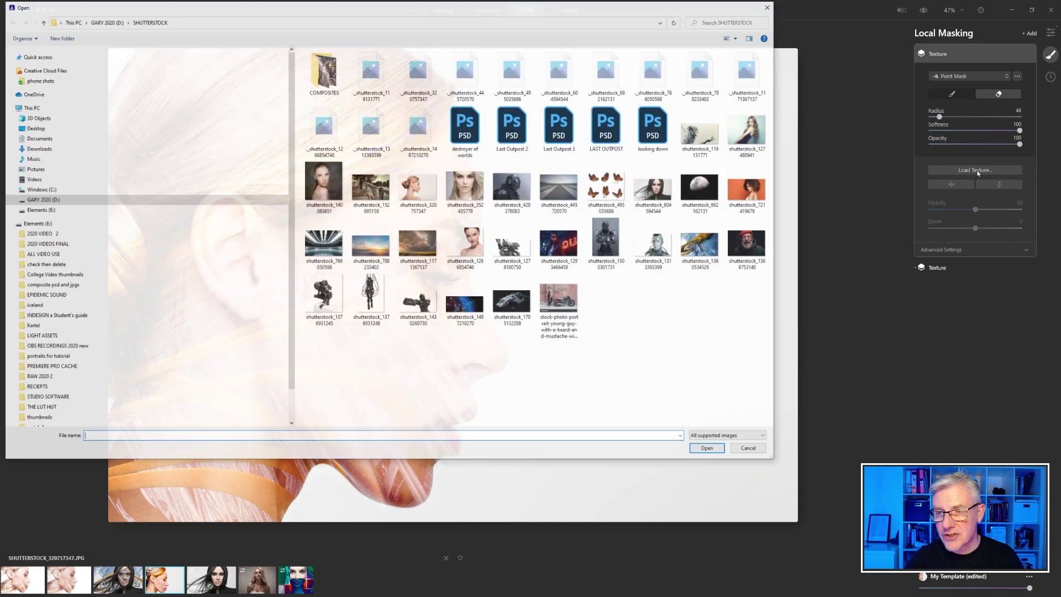
click(37, 128)
click(749, 123)
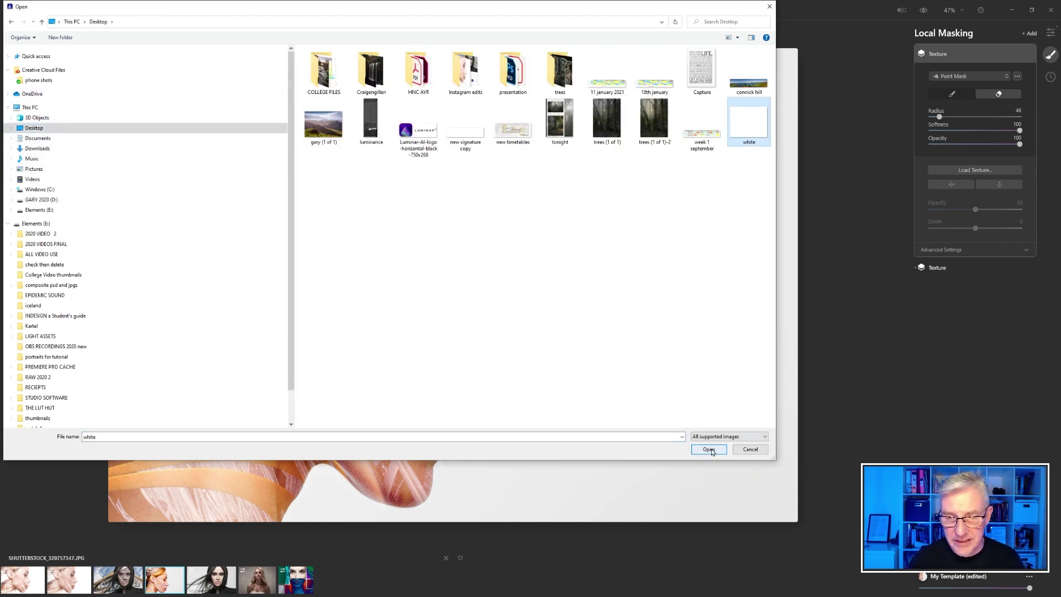
click(708, 449)
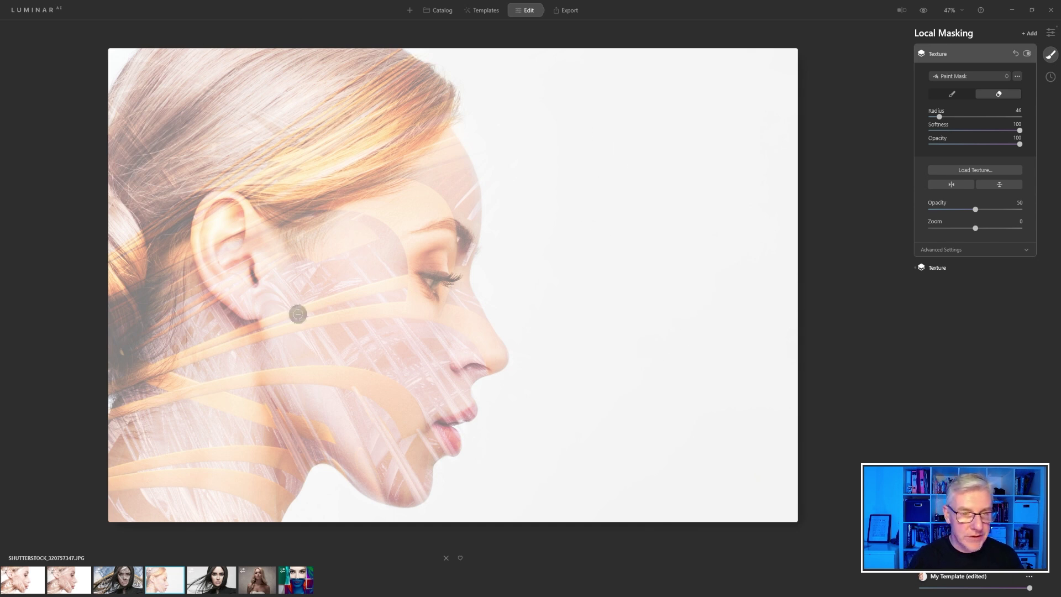
Step: Copy the paint mask of the abstract texture layer and paste it onto the white texture layer
click(971, 56)
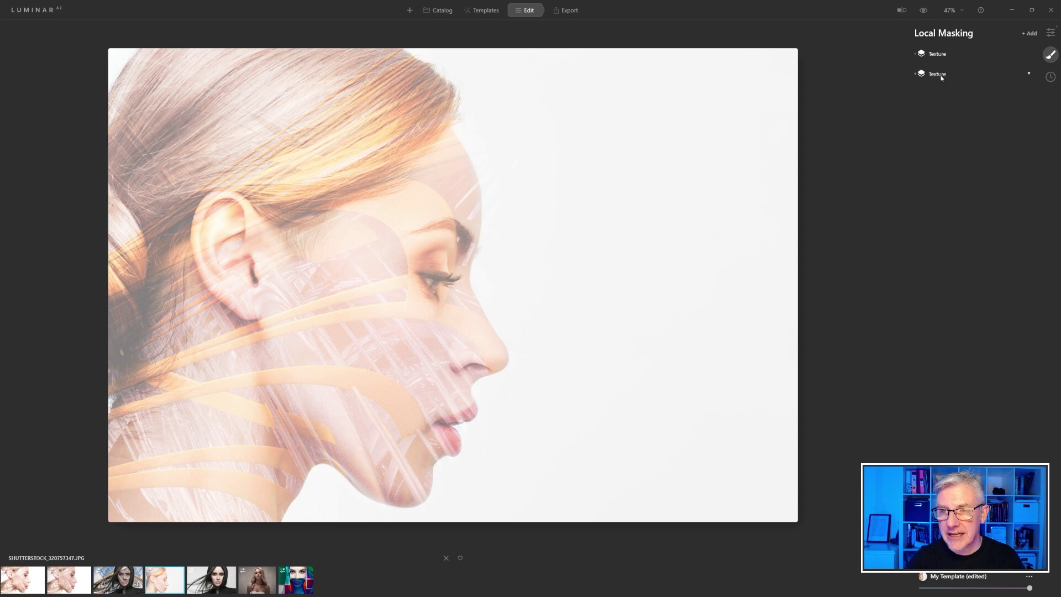
click(941, 75)
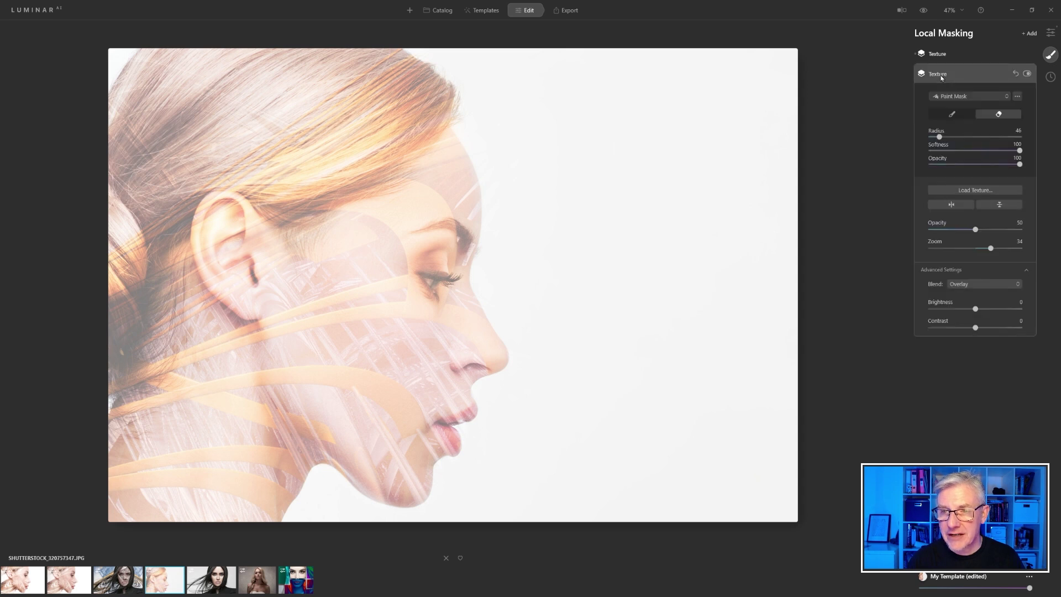
click(1018, 98)
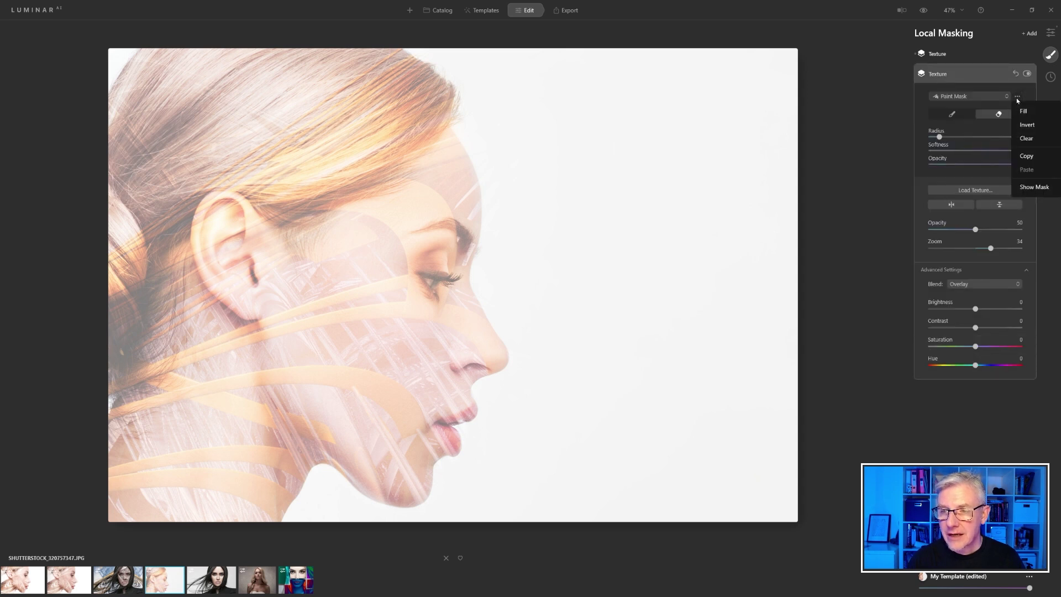
click(1026, 156)
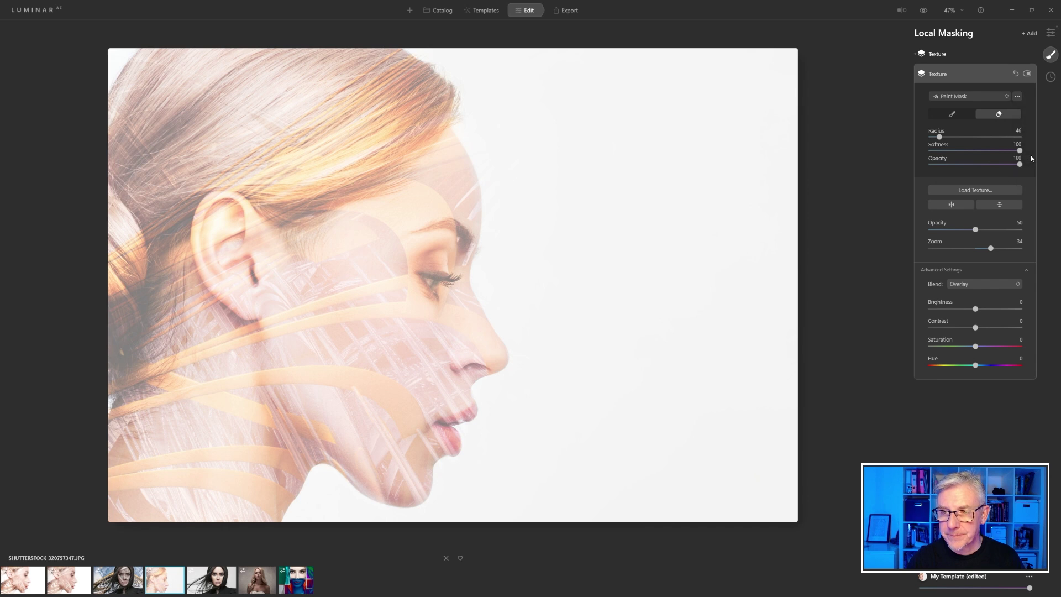
click(946, 55)
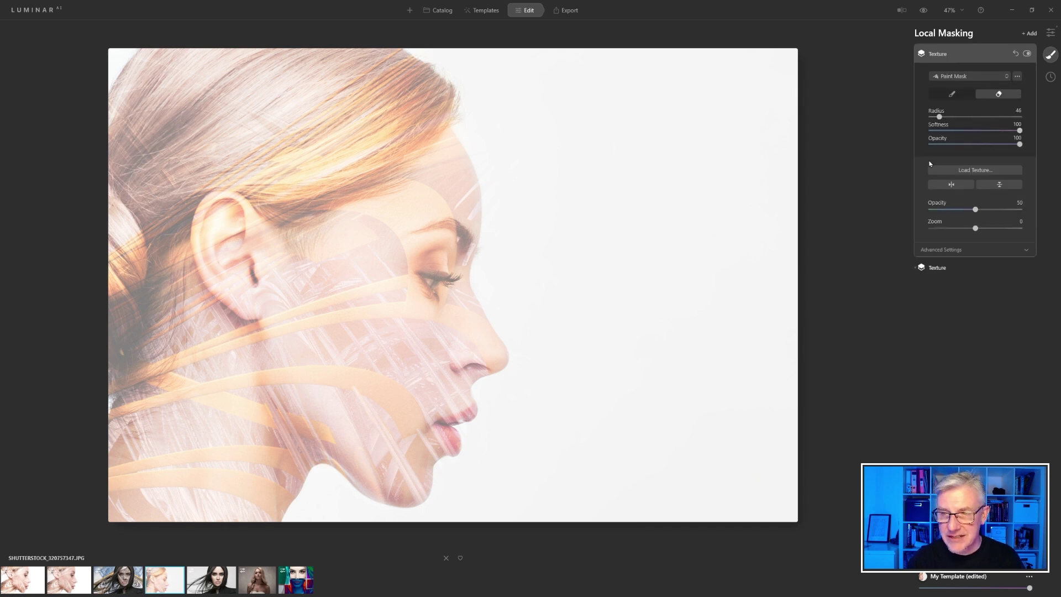
click(1017, 79)
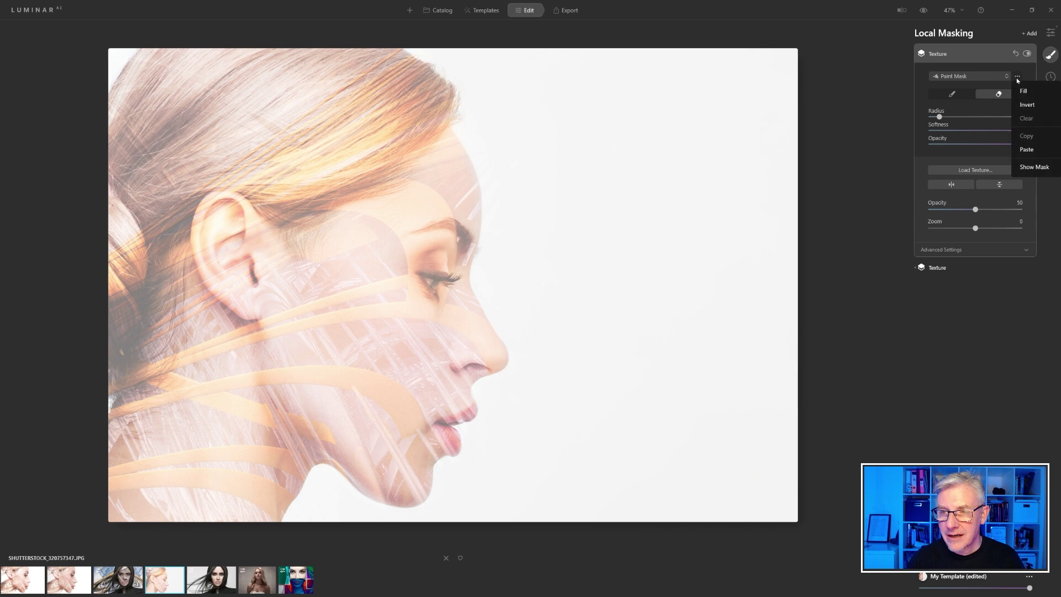
click(1028, 150)
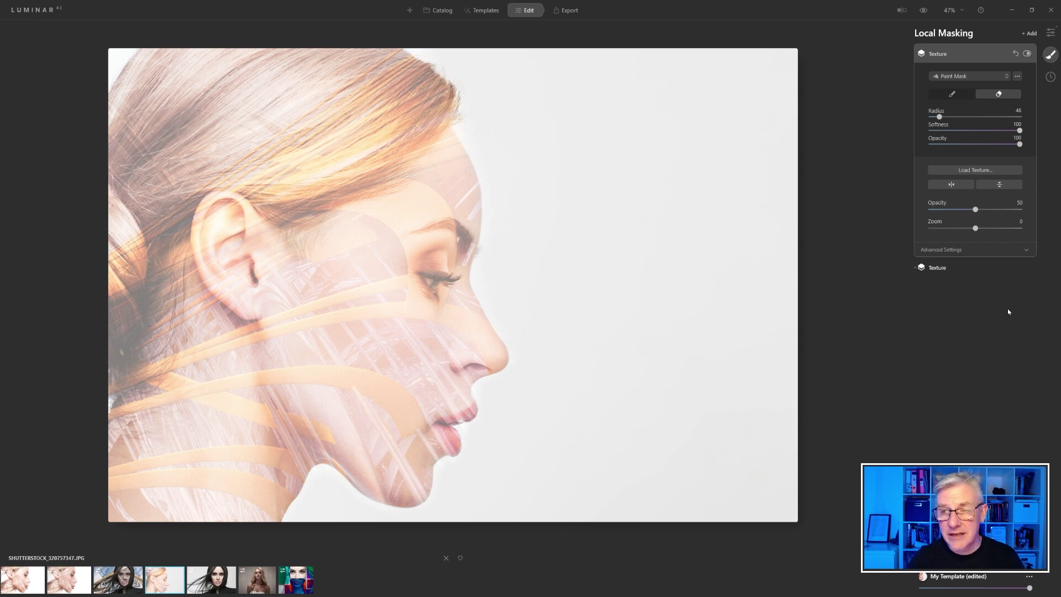
Step: Invert the paint mask of the white texture layer so it covers the background instead of the woman
click(1017, 77)
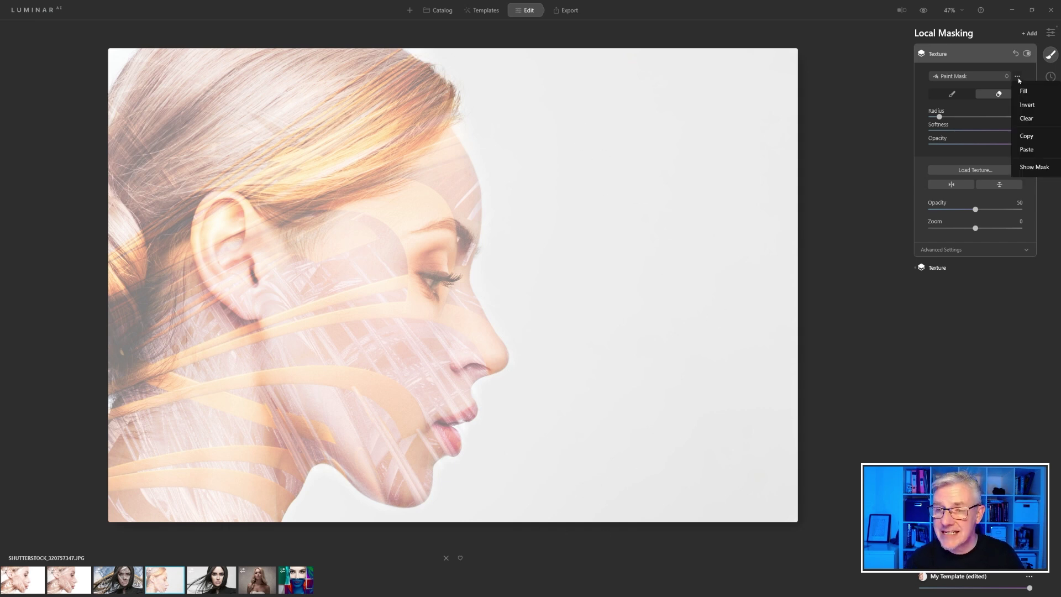
click(1024, 109)
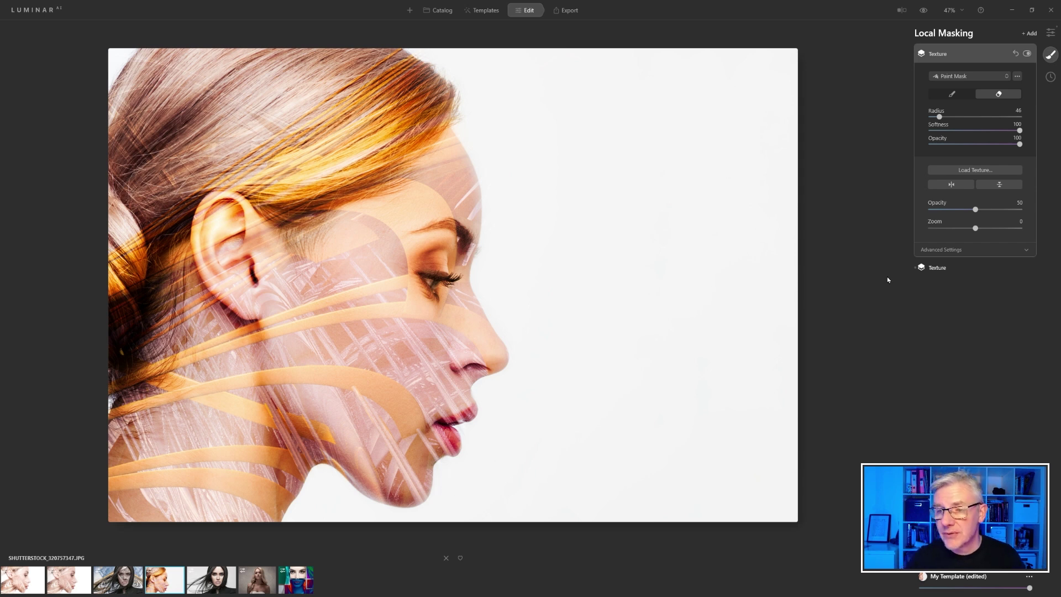
Step: Keep the abstract texture layer's blend mode on Overlay and set its saturation to -86
click(938, 268)
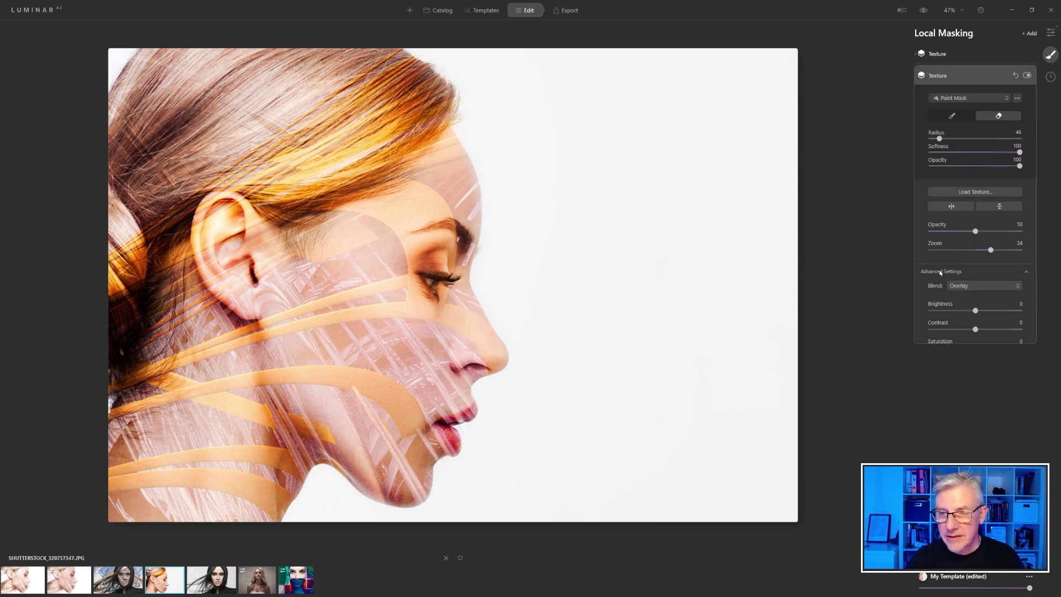
click(1018, 285)
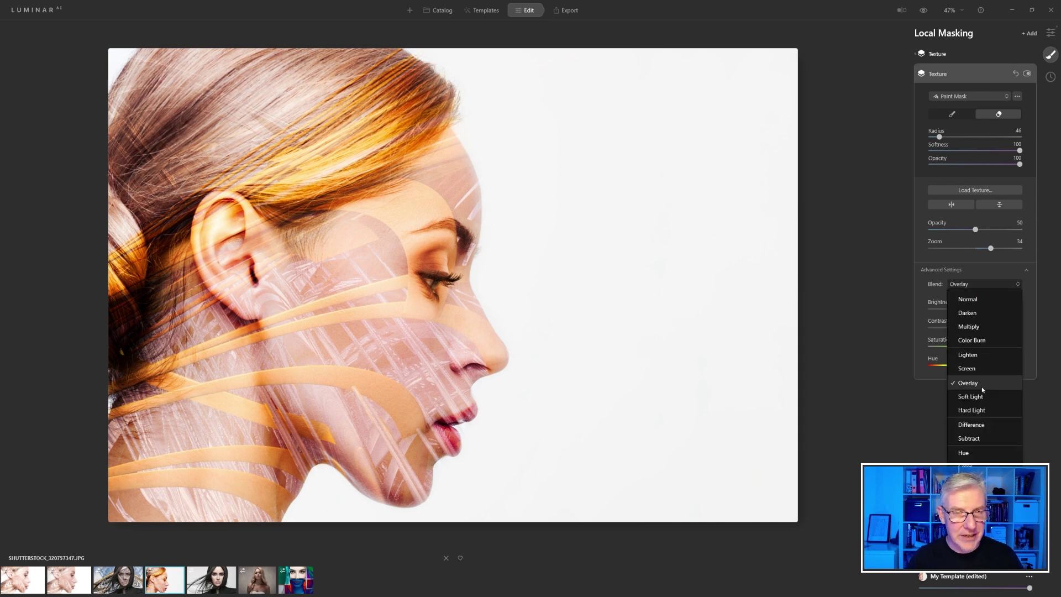
click(981, 386)
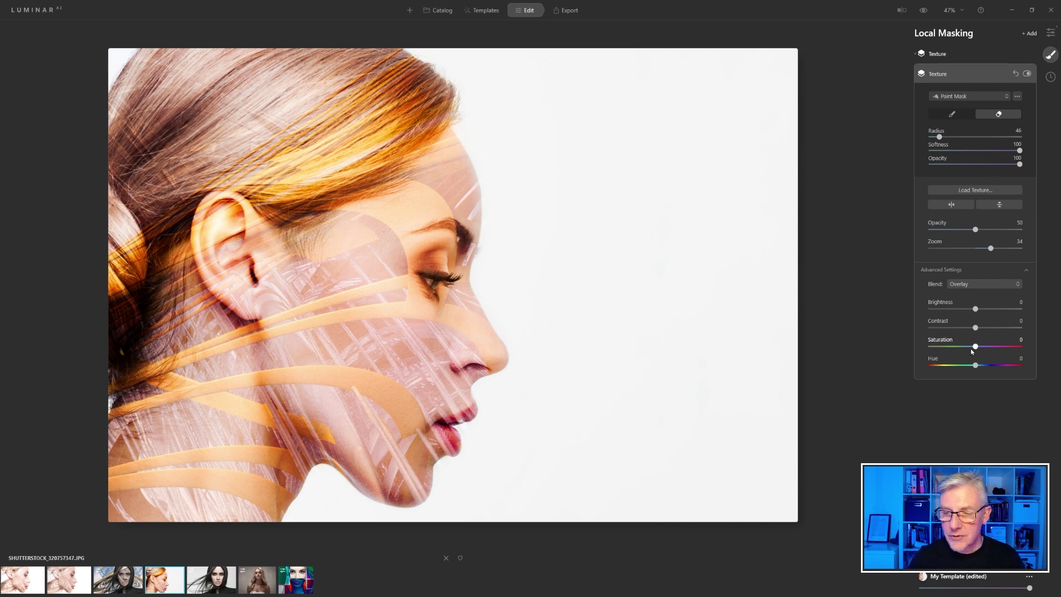
drag(975, 347, 938, 353)
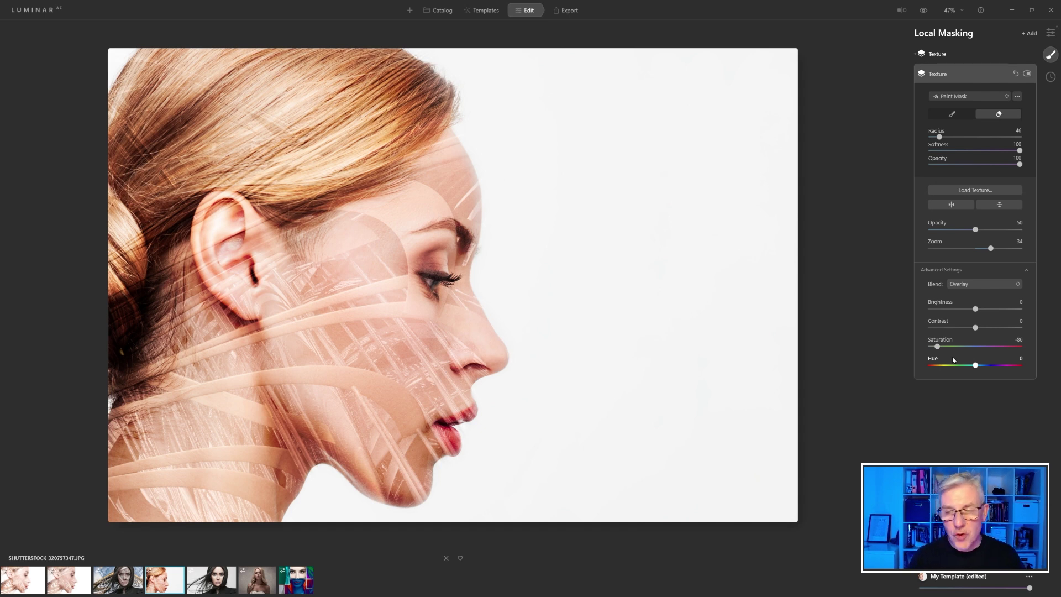
Step: Try flipping the abstract texture horizontally and vertically over the face
click(956, 207)
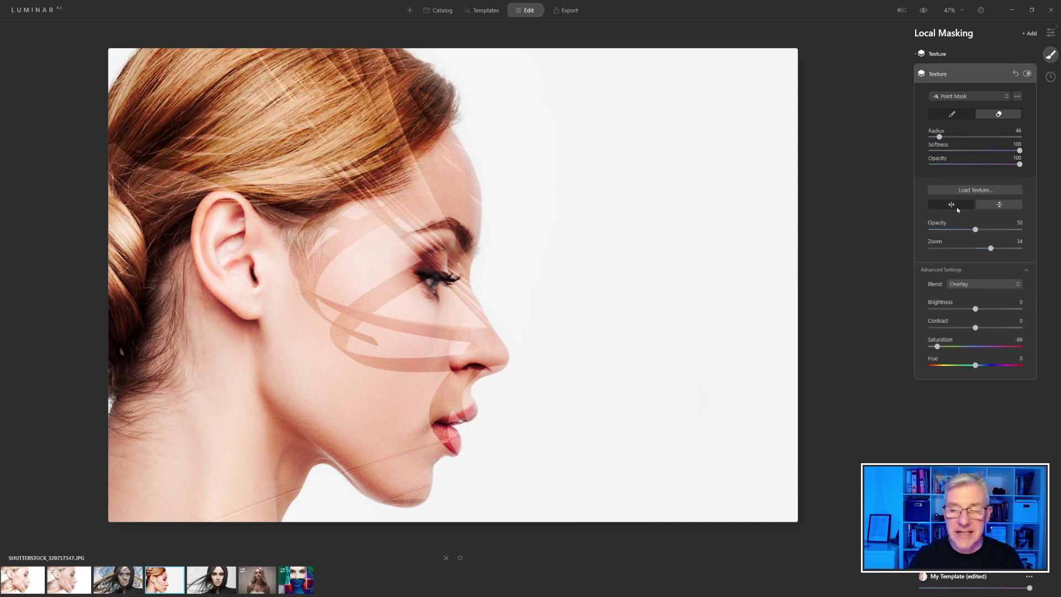
click(999, 206)
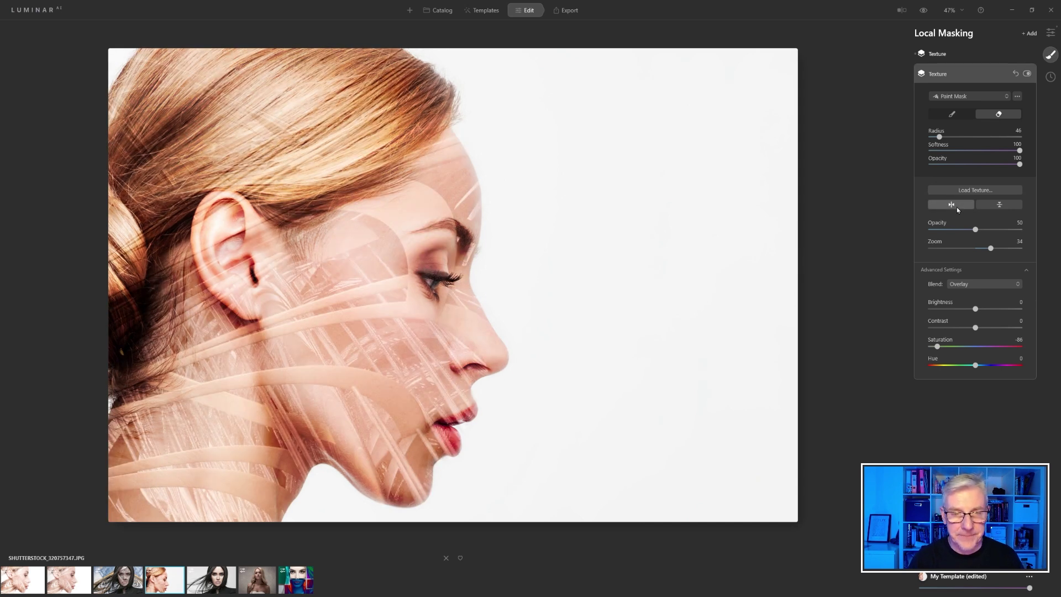
click(1000, 208)
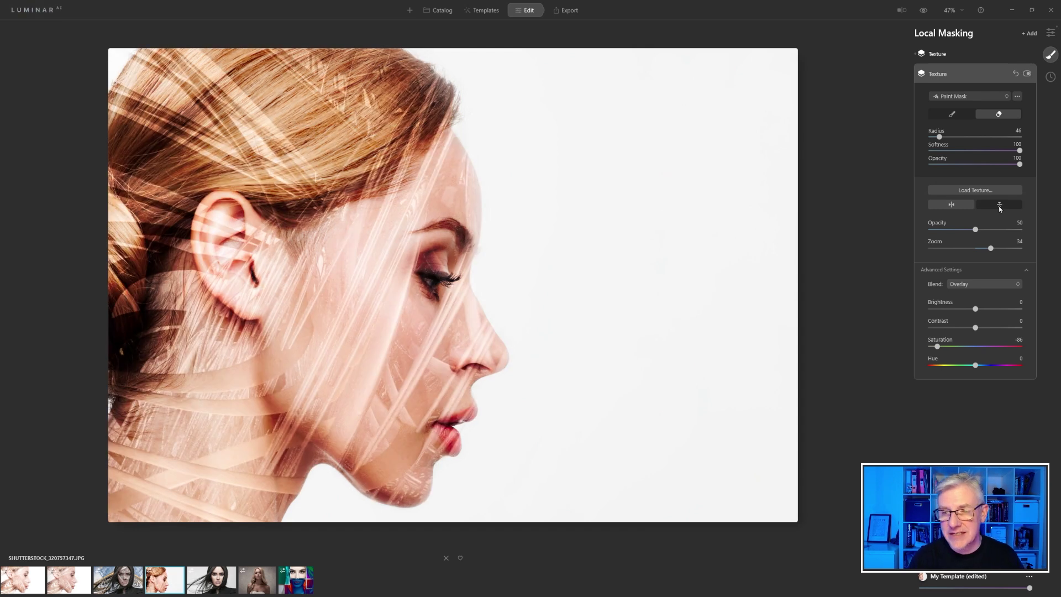
click(958, 207)
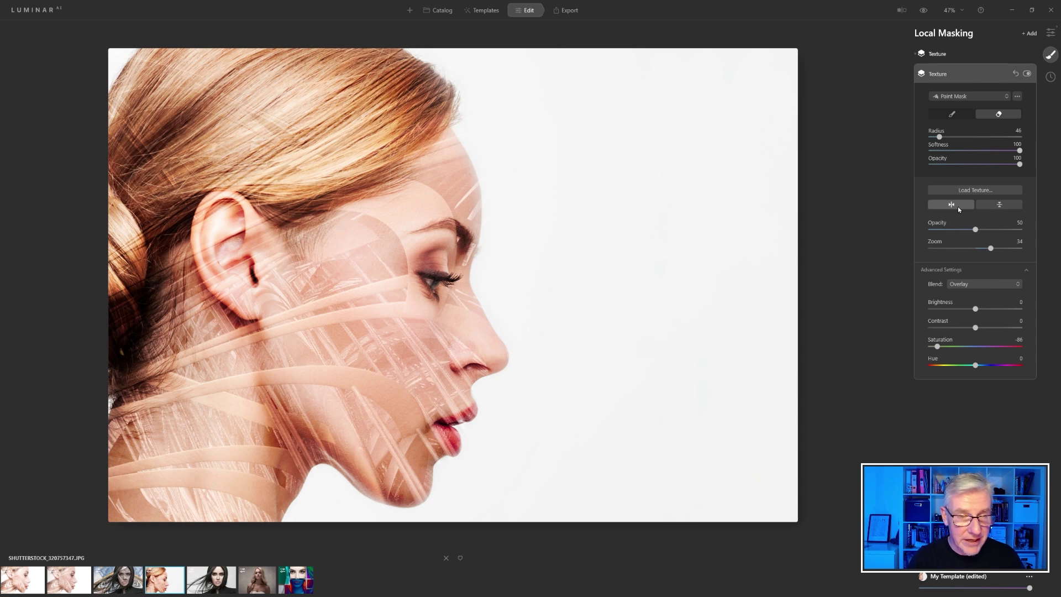
Step: Set the zoom of the abstract texture to 53
mouse_move(992, 250)
mouse_down()
mouse_move(1011, 252)
mouse_move(994, 250)
mouse_up()
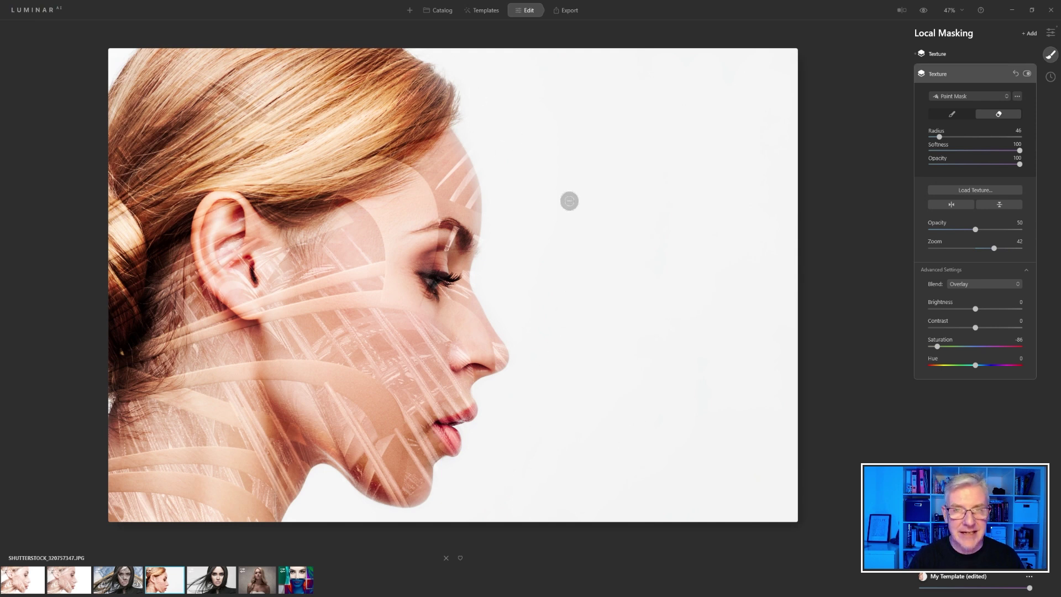
mouse_move(994, 249)
mouse_down()
mouse_move(984, 250)
mouse_move(1001, 251)
mouse_up()
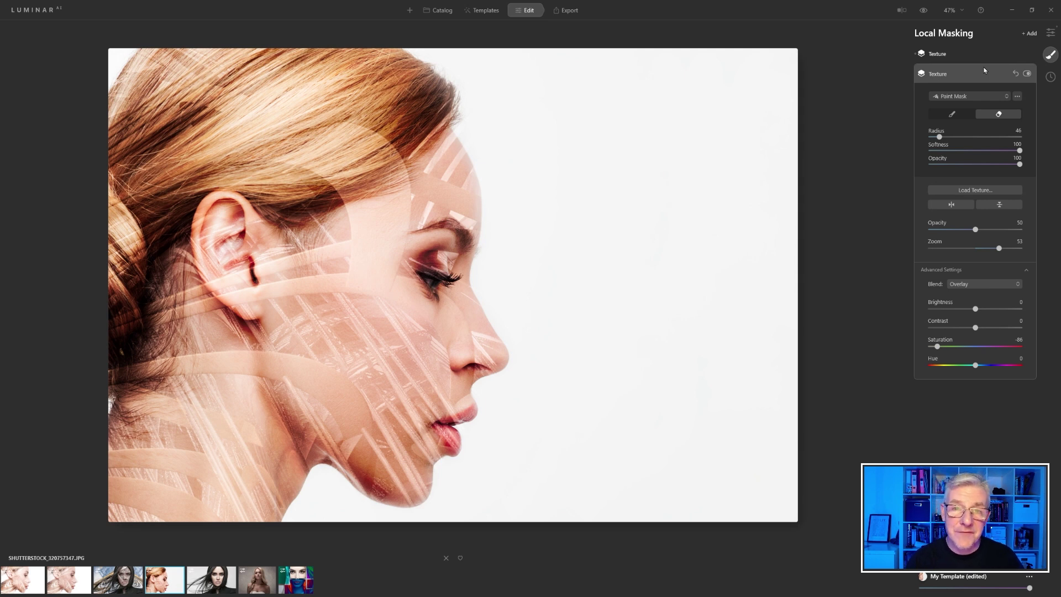
Step: Add a Basic local adjustment and set highlights to 25, shadows to -20, structure to 33 and saturation to -40
click(1029, 33)
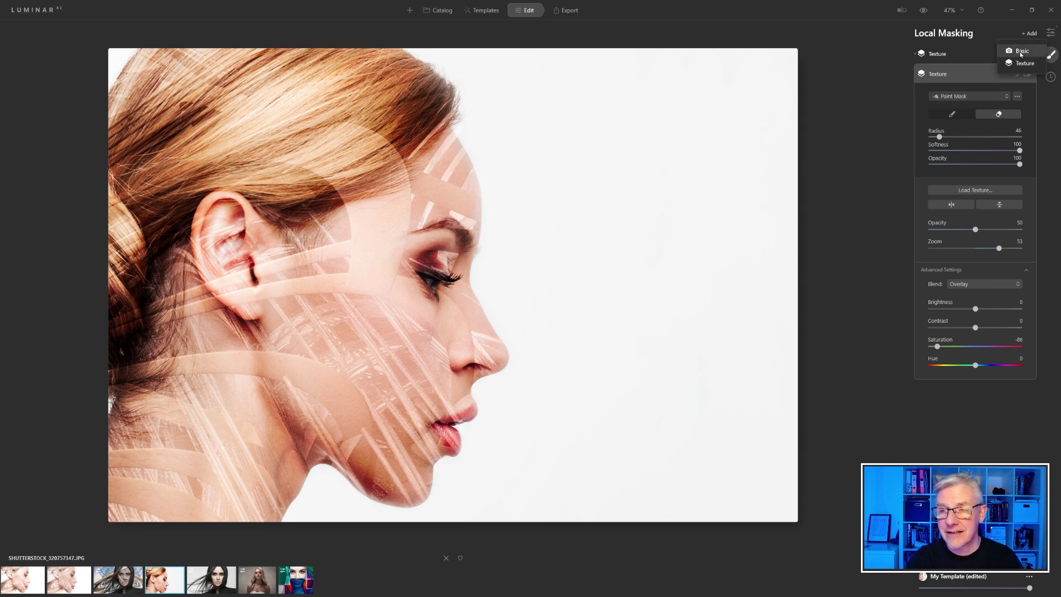
click(1021, 53)
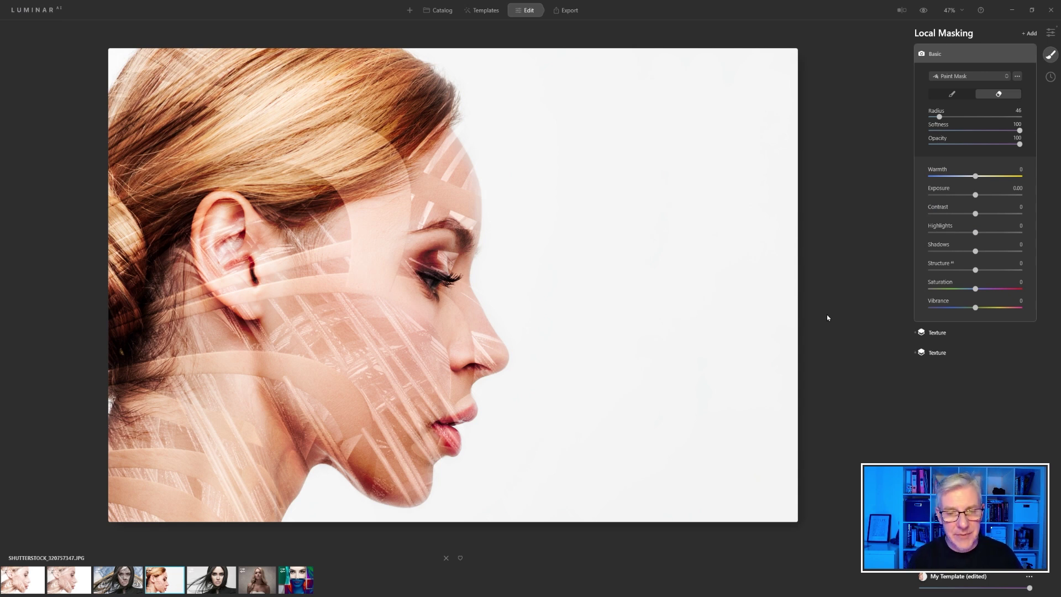
mouse_move(975, 251)
mouse_down()
mouse_move(989, 253)
mouse_move(958, 255)
mouse_move(986, 234)
mouse_up()
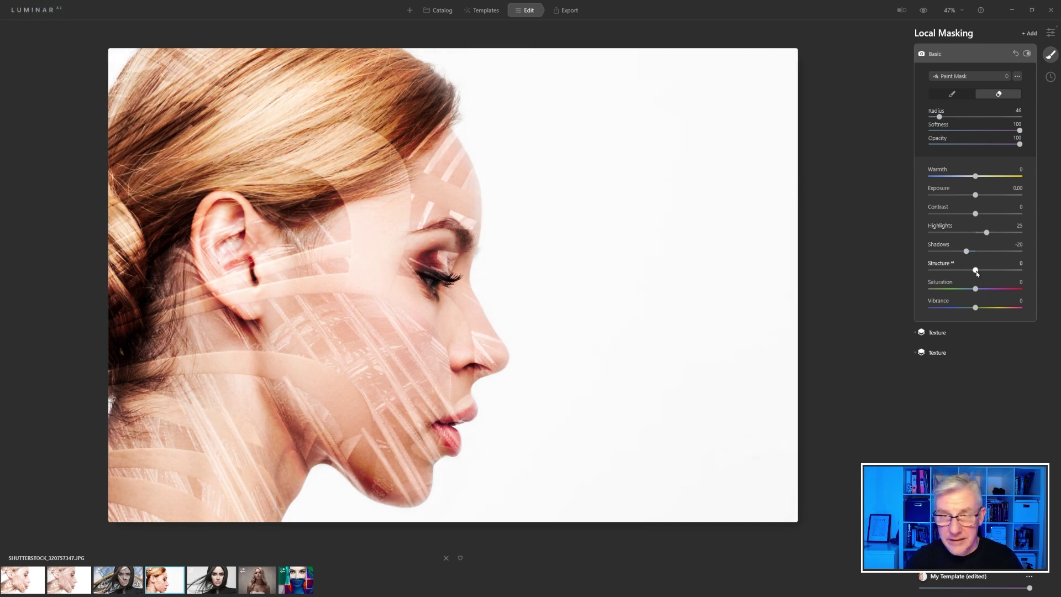
drag(976, 273, 993, 273)
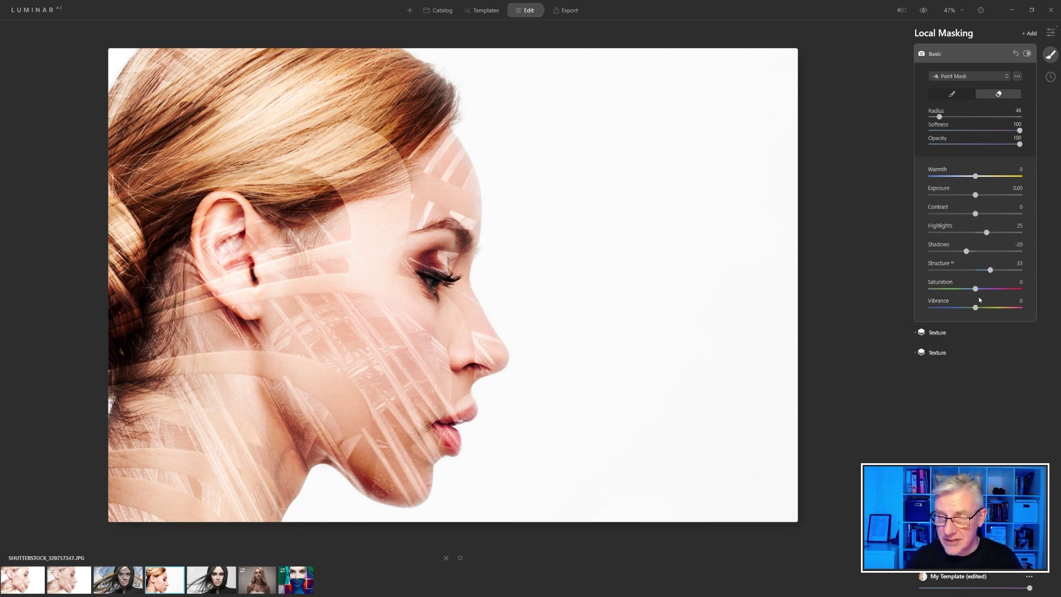
drag(976, 291, 958, 291)
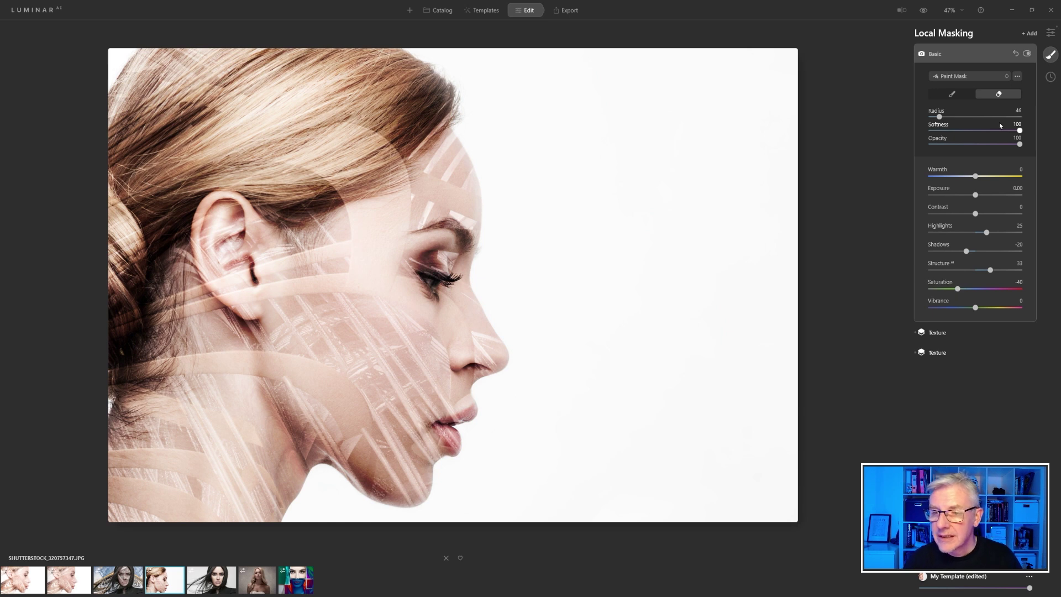
drag(977, 196, 976, 196)
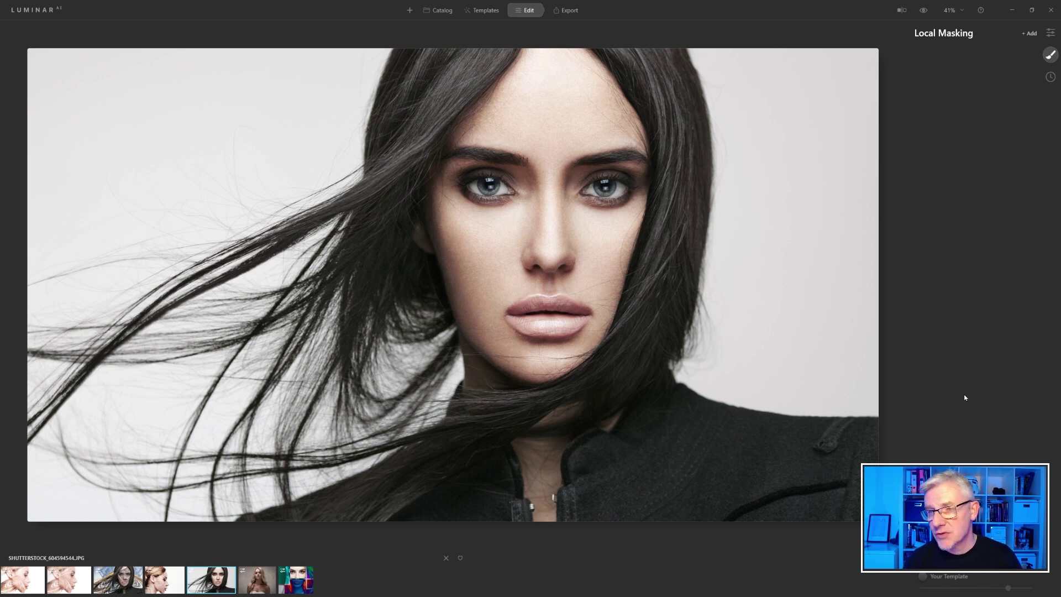
click(1029, 33)
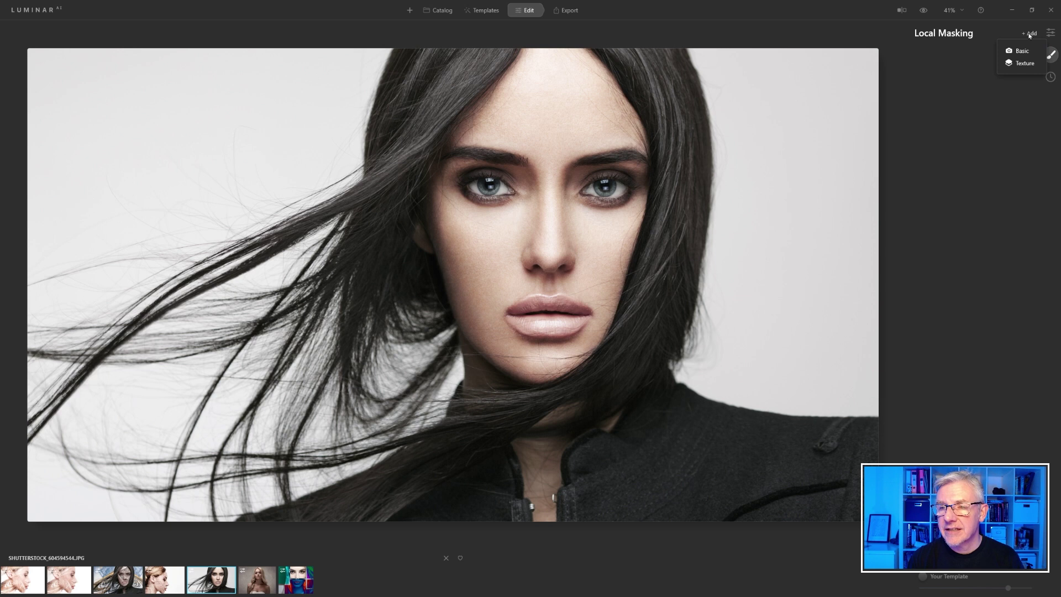
click(1026, 64)
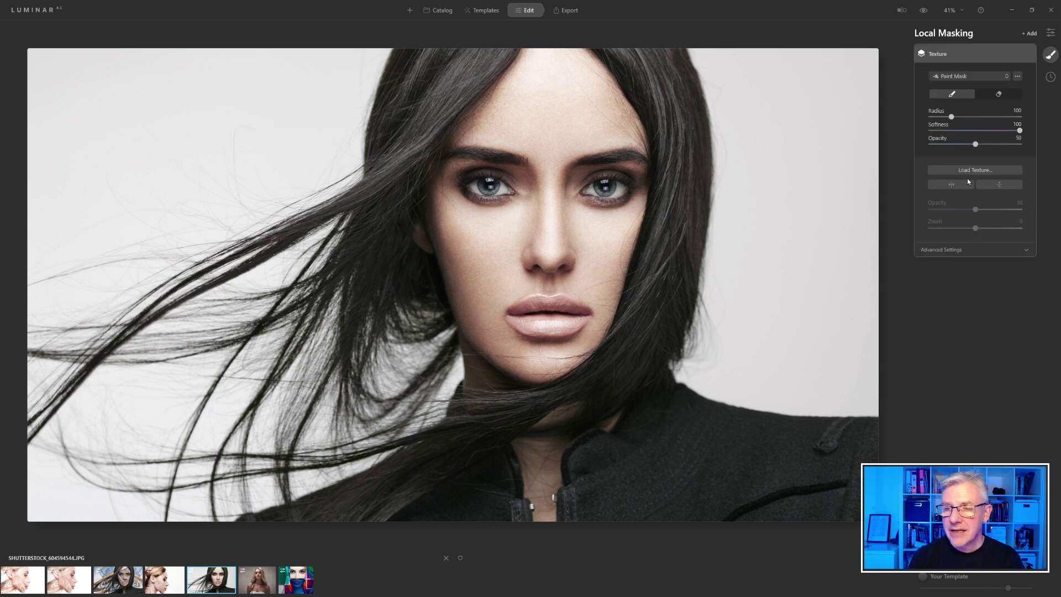
click(975, 170)
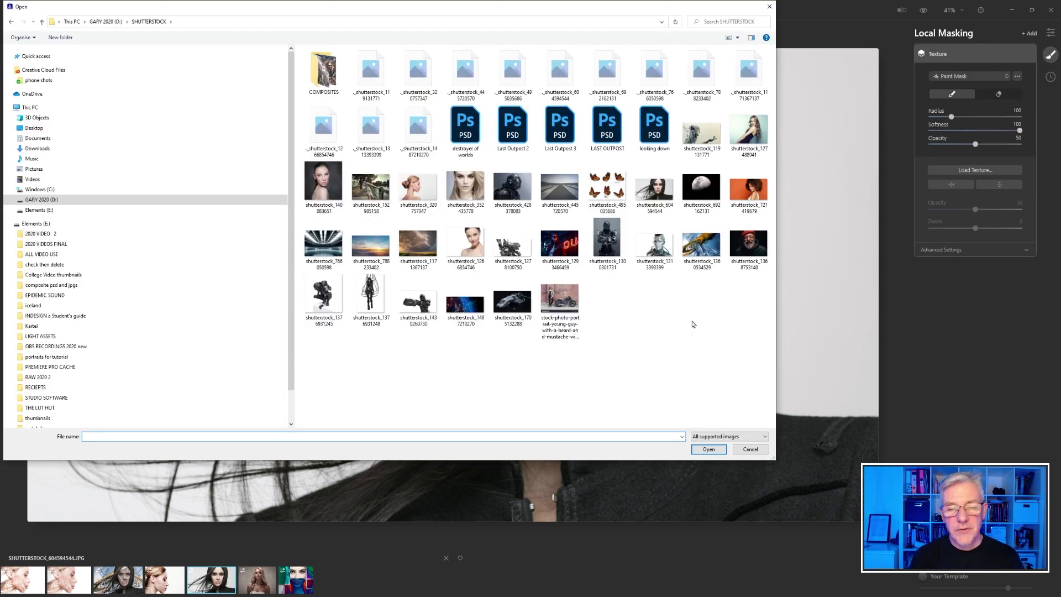
click(707, 250)
click(709, 449)
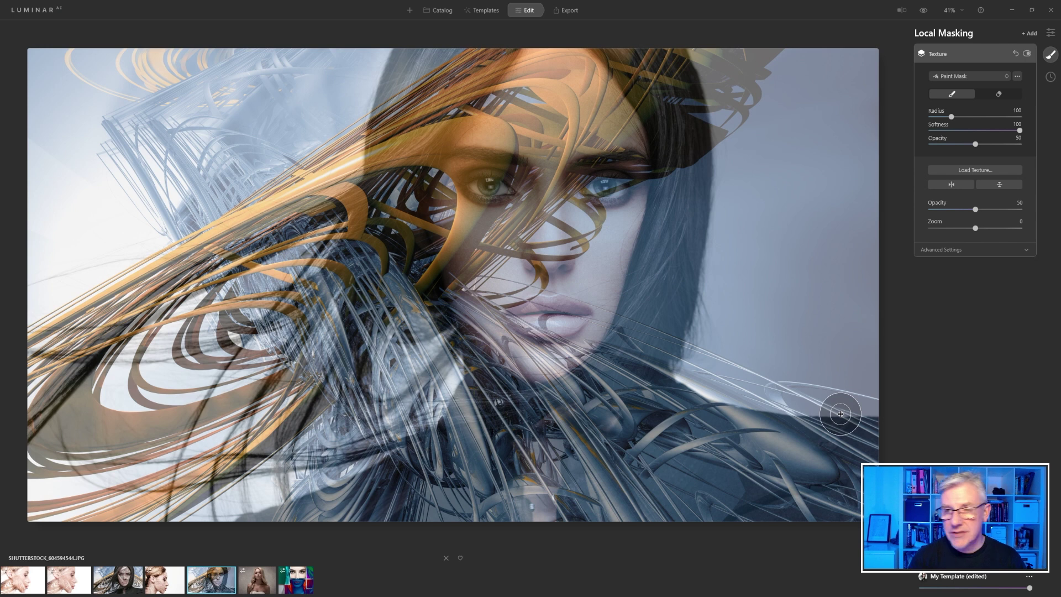
Step: Set the abstract texture's blend mode to Darken and raise the texture's opacity slightly
click(943, 250)
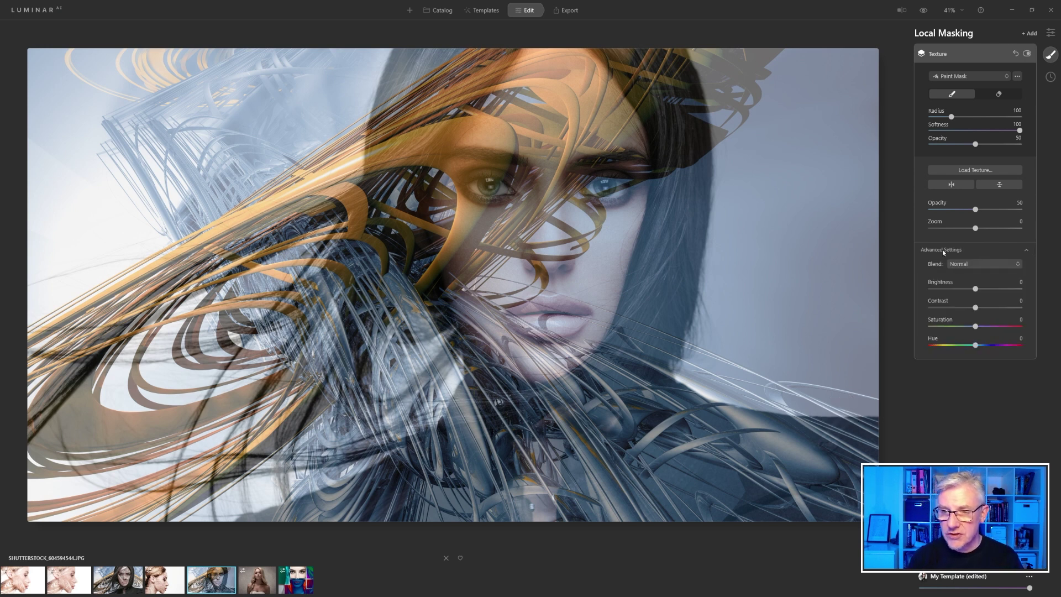
click(985, 264)
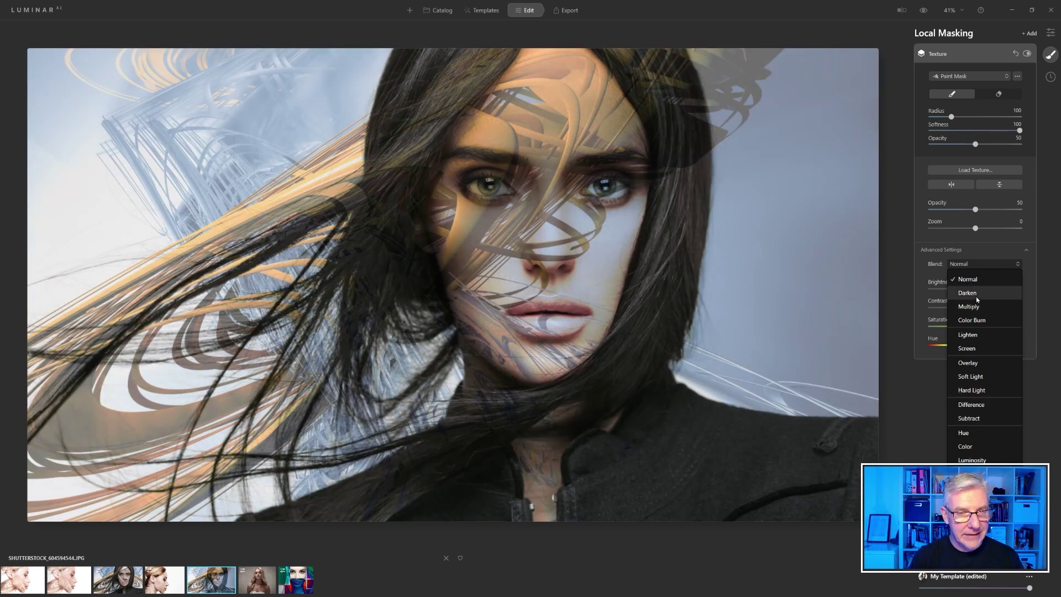
click(976, 299)
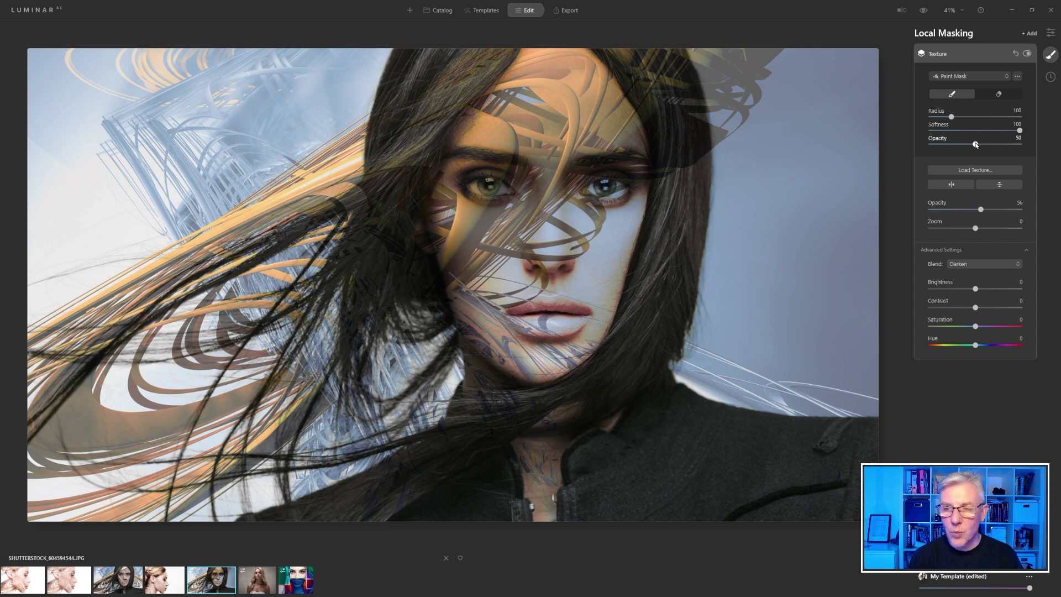
Step: Paint the texture into the background behind the windblown hair, using brush opacity 100 and radius 169
drag(1006, 147, 1026, 147)
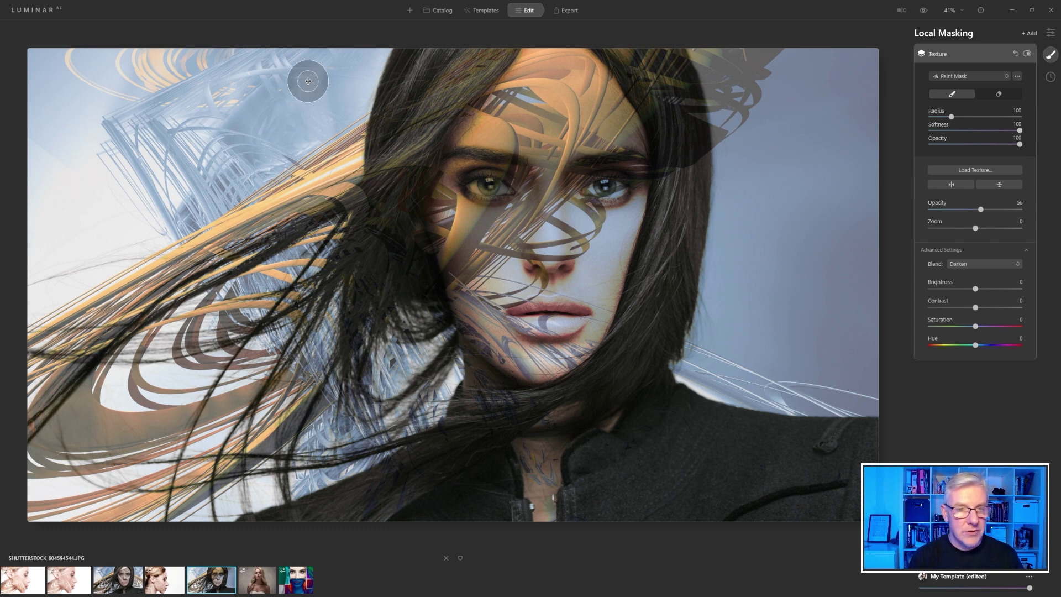
click(965, 117)
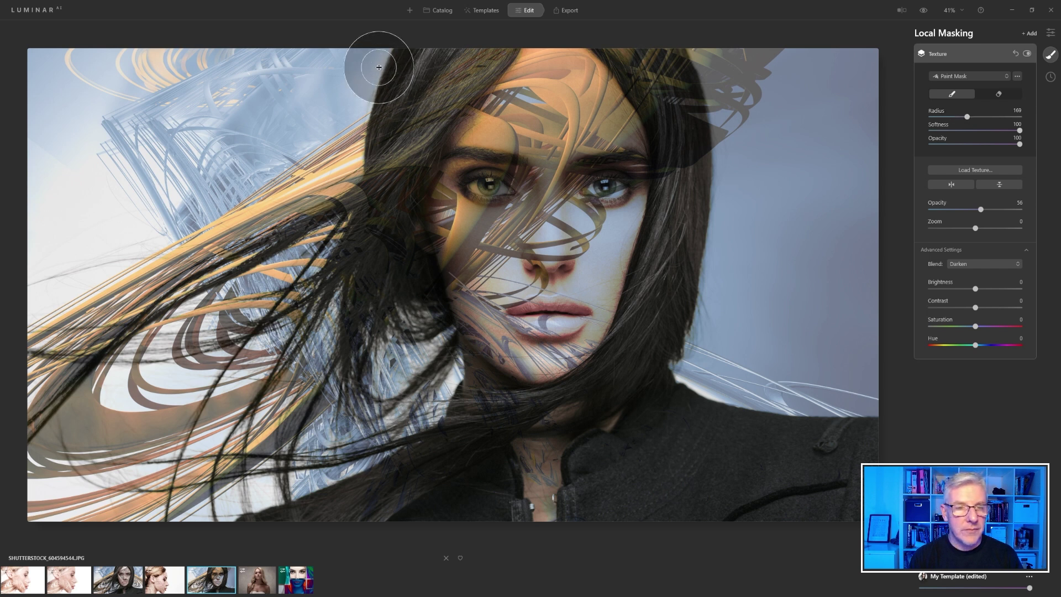
mouse_move(327, 71)
mouse_down()
mouse_move(346, 58)
mouse_move(302, 252)
mouse_move(291, 33)
mouse_move(221, 78)
mouse_move(215, 94)
mouse_move(199, 66)
mouse_move(120, 76)
mouse_move(109, 230)
mouse_move(72, 59)
mouse_move(52, 47)
mouse_move(50, 518)
mouse_move(58, 494)
mouse_move(107, 508)
mouse_move(156, 441)
mouse_move(189, 504)
mouse_move(303, 439)
mouse_move(270, 443)
mouse_move(308, 367)
mouse_move(185, 426)
mouse_move(277, 296)
mouse_move(313, 289)
mouse_move(322, 173)
mouse_move(348, 73)
mouse_move(294, 41)
mouse_move(194, 227)
mouse_move(265, 433)
mouse_move(320, 443)
mouse_move(434, 362)
mouse_move(425, 387)
mouse_move(358, 425)
mouse_move(412, 351)
mouse_move(420, 371)
mouse_move(424, 346)
mouse_move(379, 367)
mouse_move(351, 355)
mouse_up()
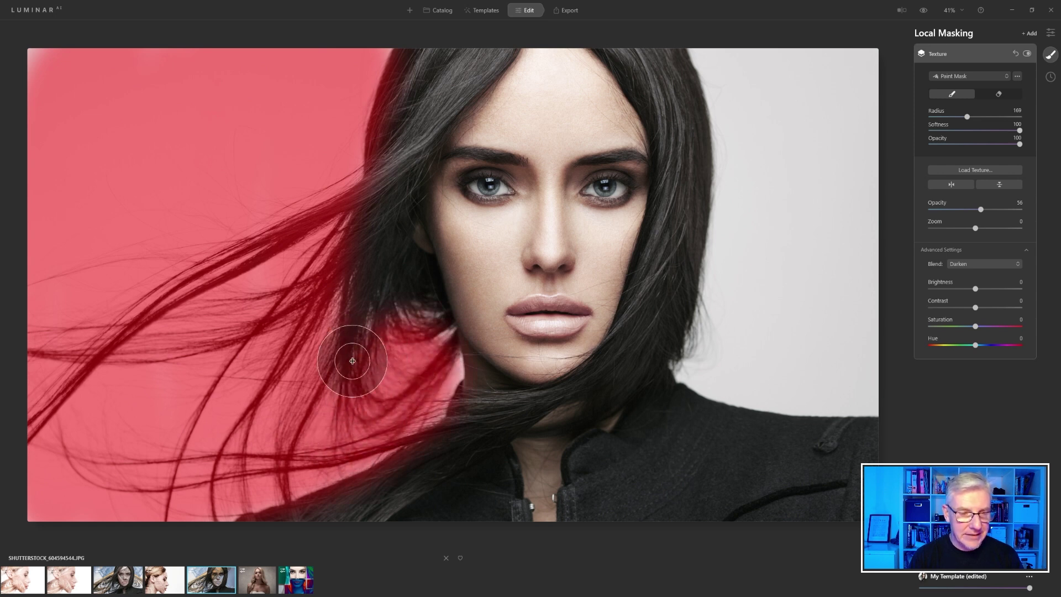
drag(46, 111, 33, 53)
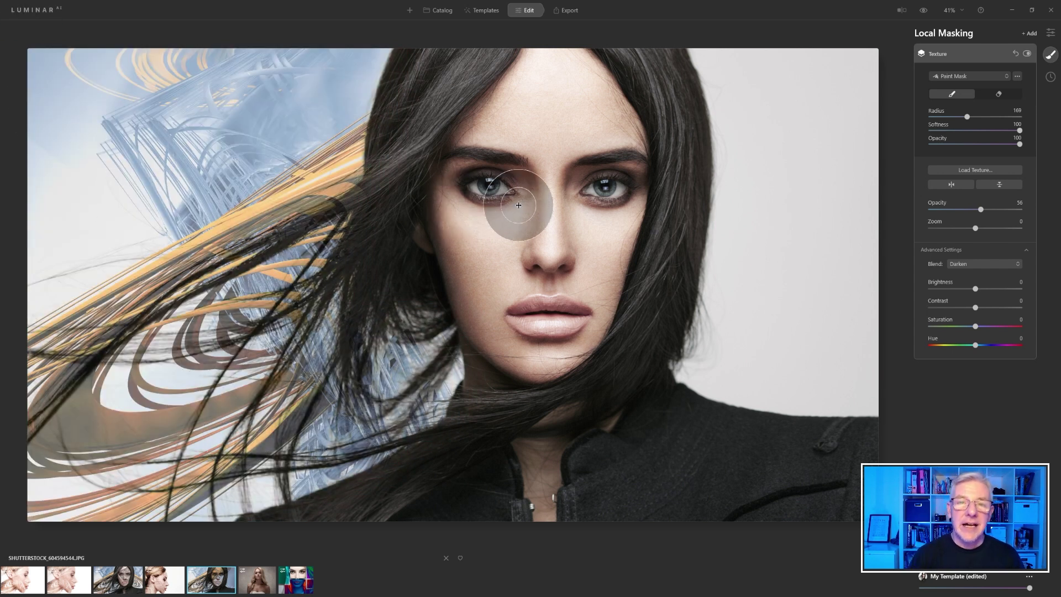
Step: Erase the texture spilling onto the dark hair beside the face, using an erase brush with radius 68
click(1002, 93)
drag(967, 117, 944, 117)
mouse_move(377, 190)
mouse_down()
mouse_move(356, 204)
mouse_move(386, 184)
mouse_move(378, 176)
mouse_move(405, 68)
mouse_up()
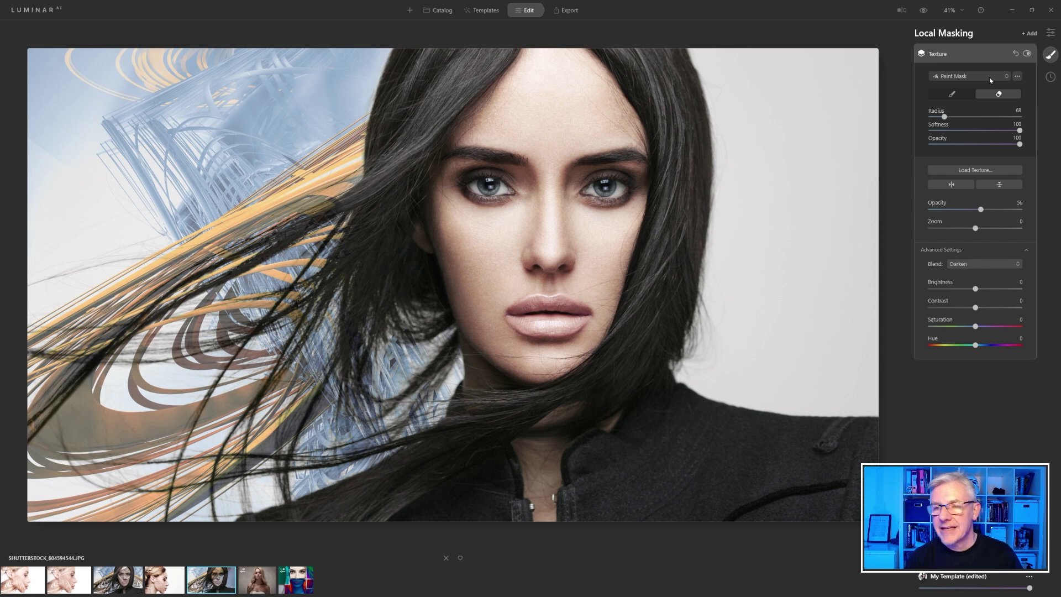
click(1030, 34)
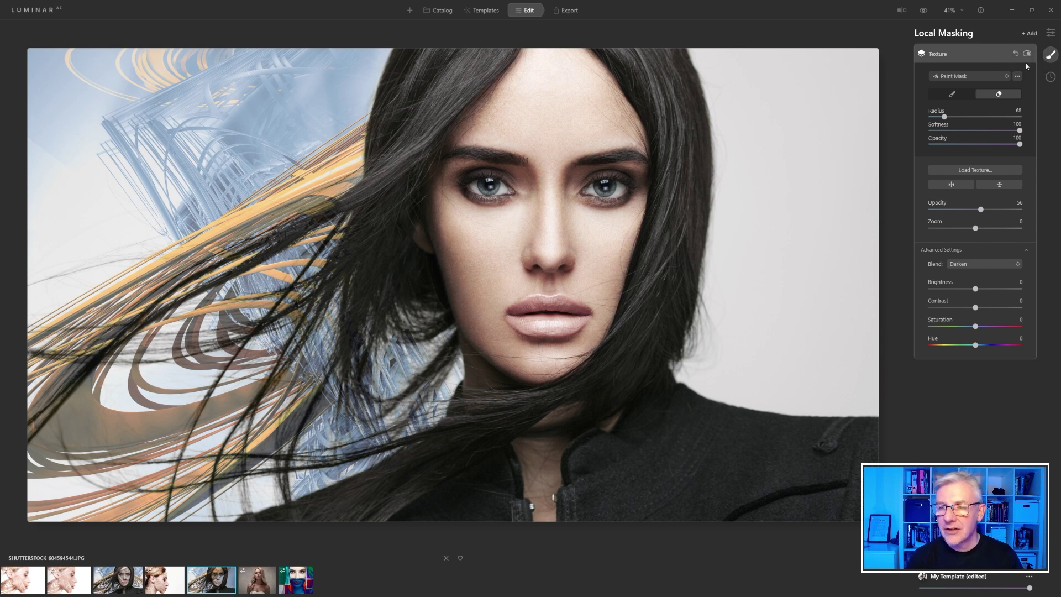
click(980, 170)
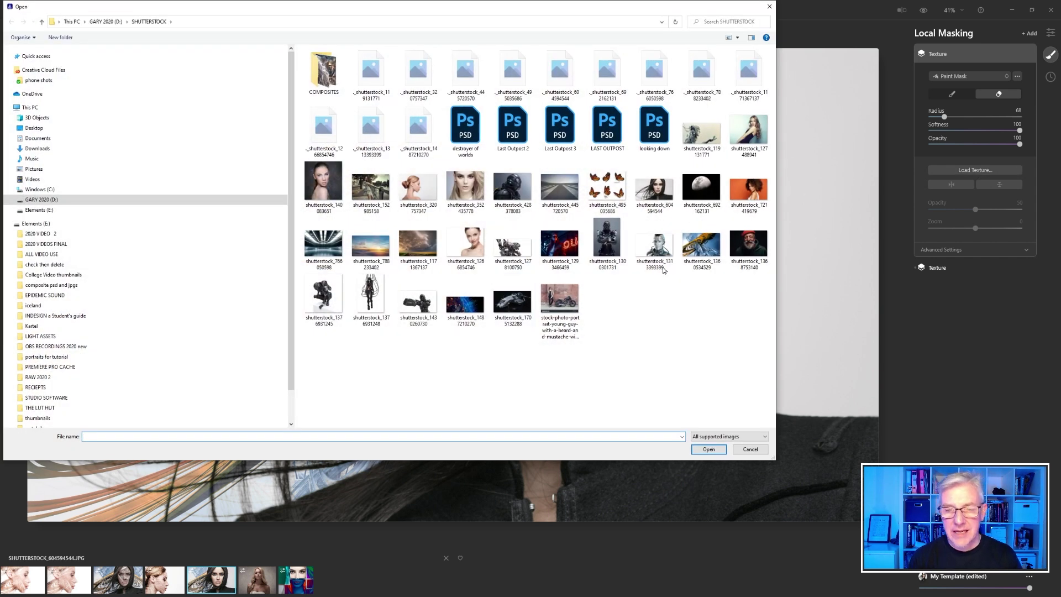
click(696, 256)
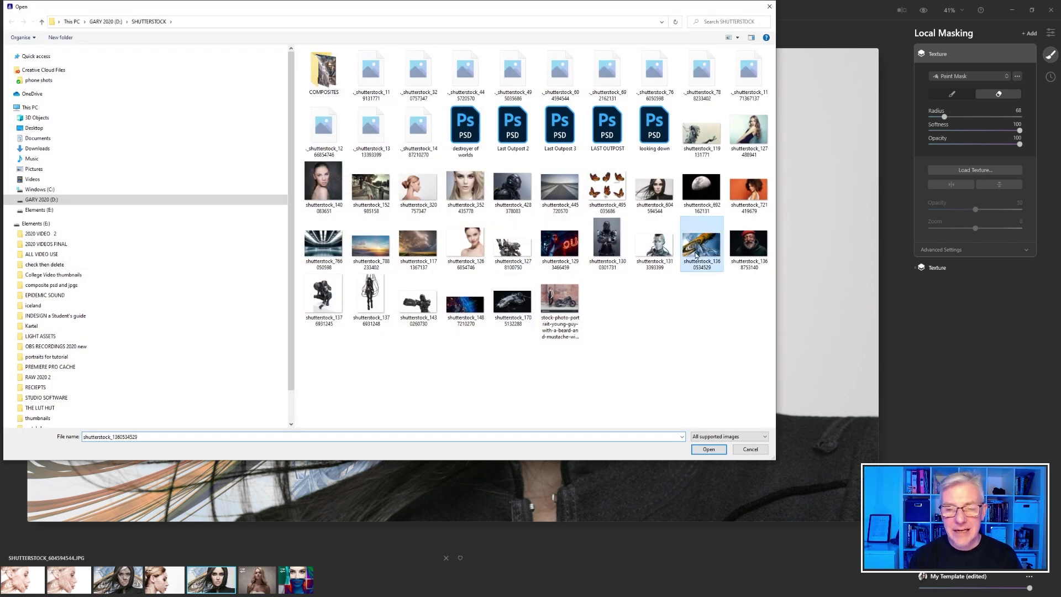
click(714, 452)
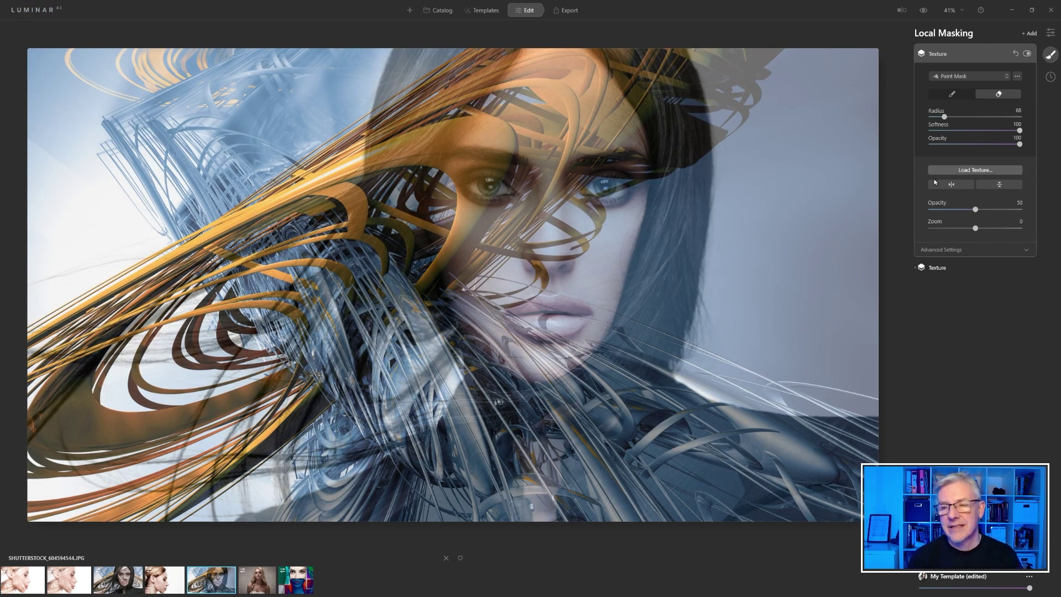
click(944, 250)
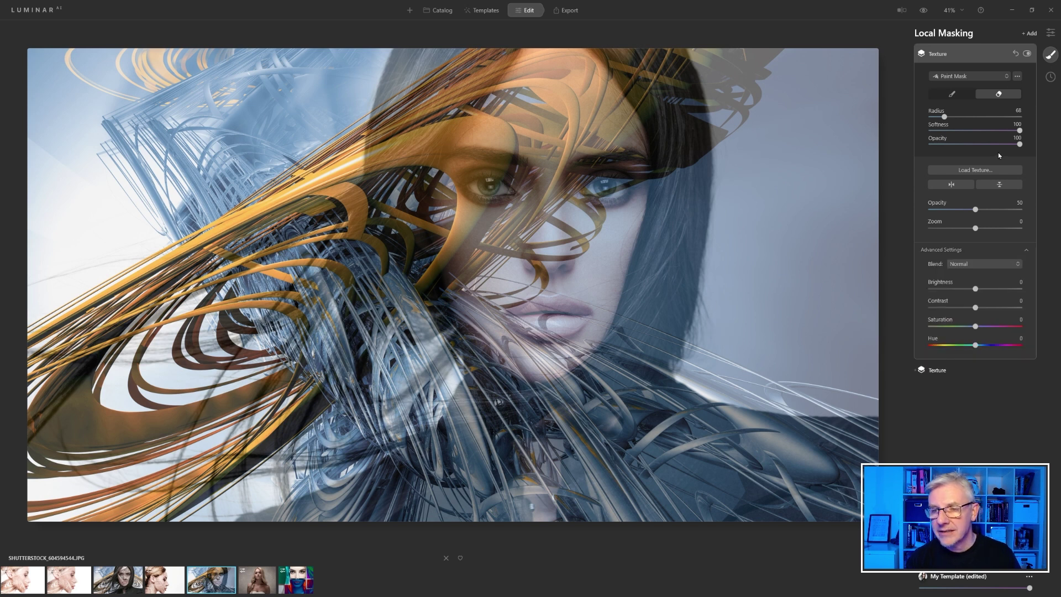
Step: Paint the second texture into the empty background beside the straight-hanging hair with brush radius 68, and erase its spill on the jacket shoulder
click(962, 94)
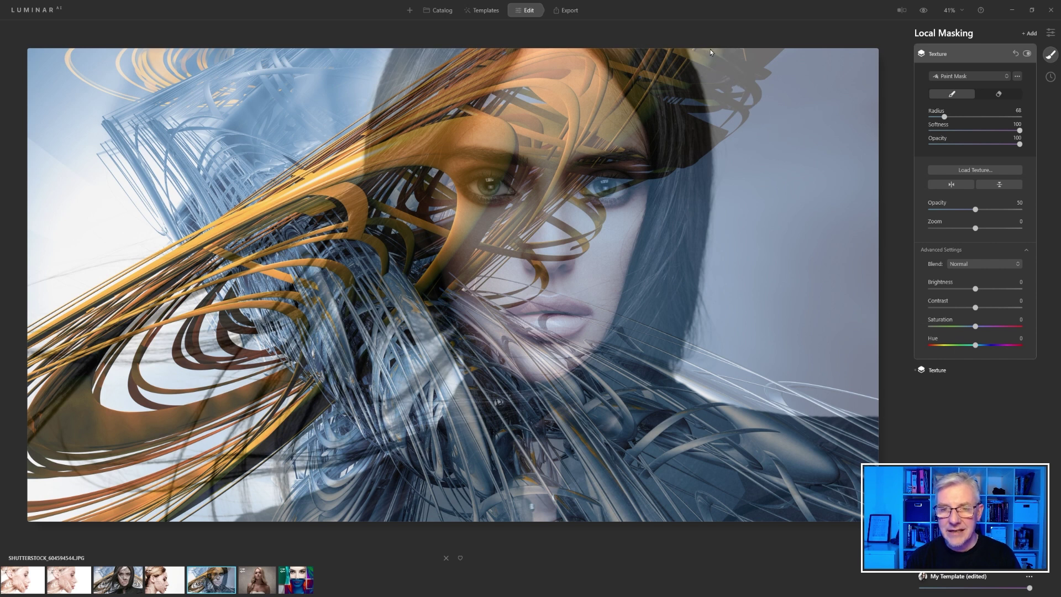
mouse_move(708, 60)
mouse_down()
mouse_move(716, 85)
mouse_move(699, 51)
mouse_move(721, 116)
mouse_move(723, 211)
mouse_move(700, 343)
mouse_move(683, 371)
mouse_move(754, 399)
mouse_move(877, 406)
mouse_move(887, 226)
mouse_move(879, 64)
mouse_move(872, 51)
mouse_move(698, 44)
mouse_move(709, 47)
mouse_move(742, 166)
mouse_move(752, 92)
mouse_move(787, 21)
mouse_move(796, 198)
mouse_move(769, 138)
mouse_move(754, 32)
mouse_move(746, 135)
mouse_move(794, 25)
mouse_move(814, 249)
mouse_move(827, 250)
mouse_move(839, 43)
mouse_move(822, 44)
mouse_move(860, 173)
mouse_move(863, 401)
mouse_move(708, 367)
mouse_move(848, 370)
mouse_move(709, 364)
mouse_move(751, 176)
mouse_move(724, 261)
mouse_move(728, 353)
mouse_move(747, 346)
mouse_move(753, 327)
mouse_move(879, 315)
mouse_move(739, 275)
mouse_move(863, 266)
mouse_move(748, 242)
mouse_move(770, 211)
mouse_move(765, 280)
mouse_move(819, 282)
mouse_move(748, 173)
mouse_move(746, 280)
mouse_move(860, 387)
mouse_move(909, 411)
mouse_up()
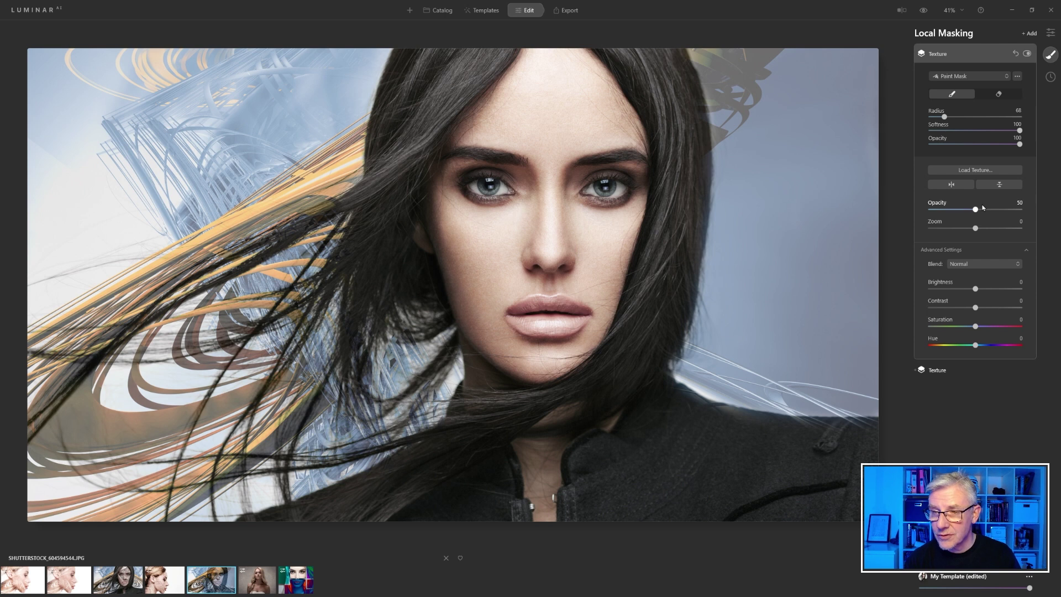
click(1000, 95)
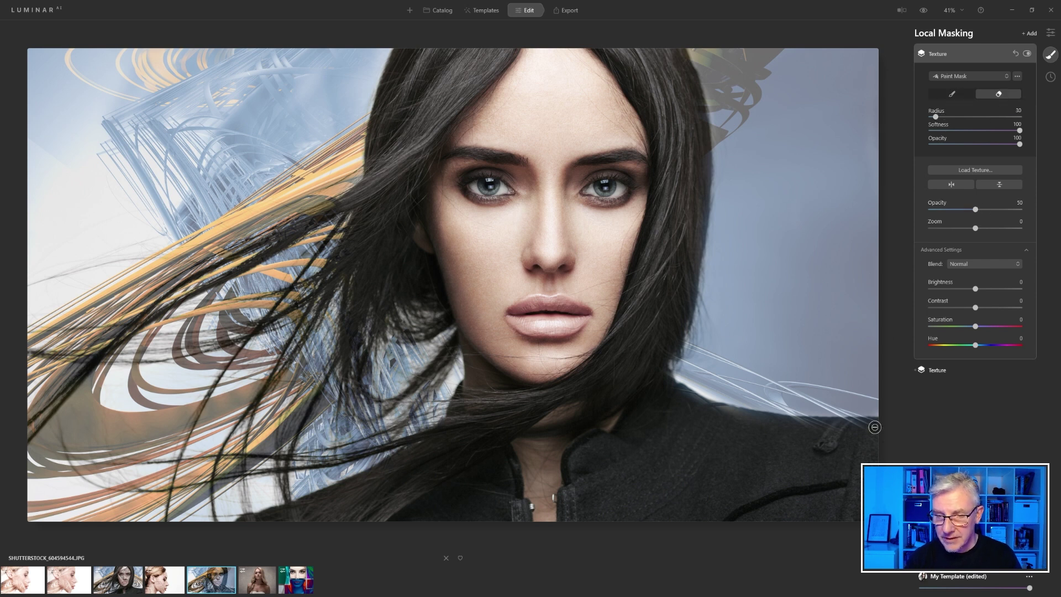
drag(874, 427, 849, 428)
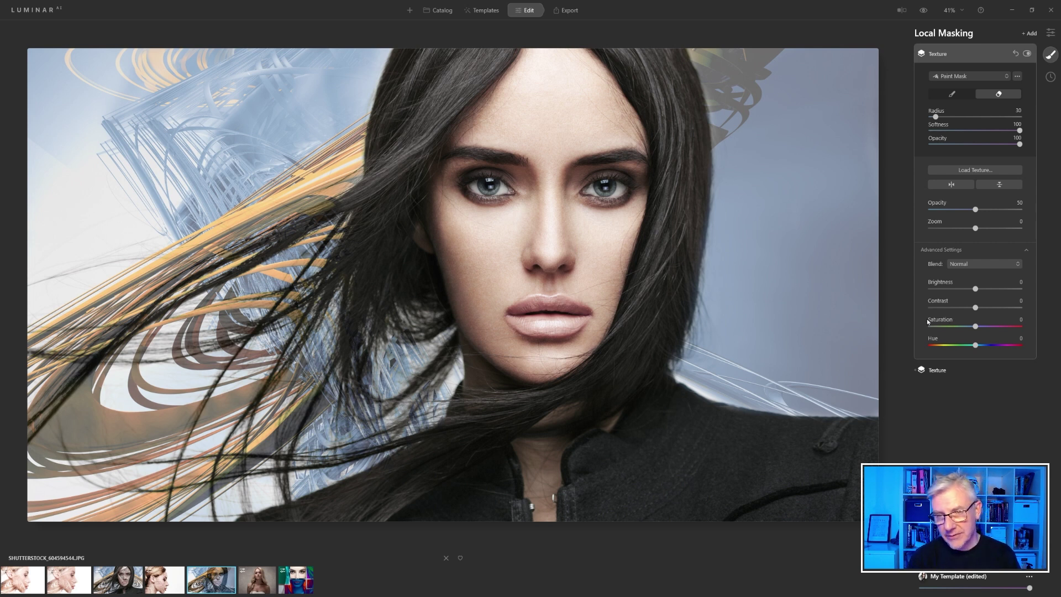
Step: Flip the second texture horizontally and set its zoom to 22
click(943, 186)
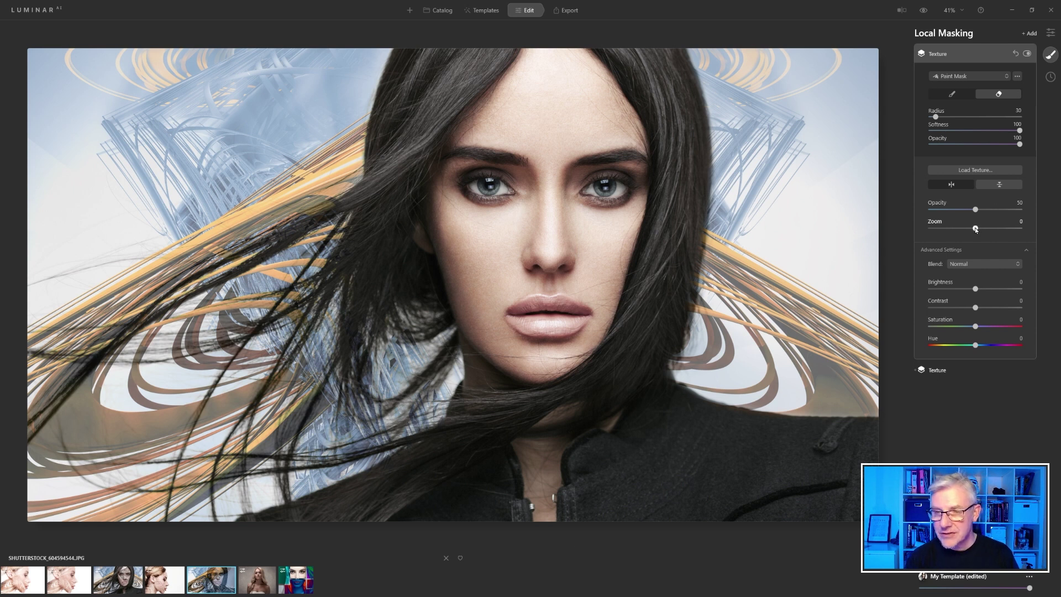
drag(977, 229, 986, 230)
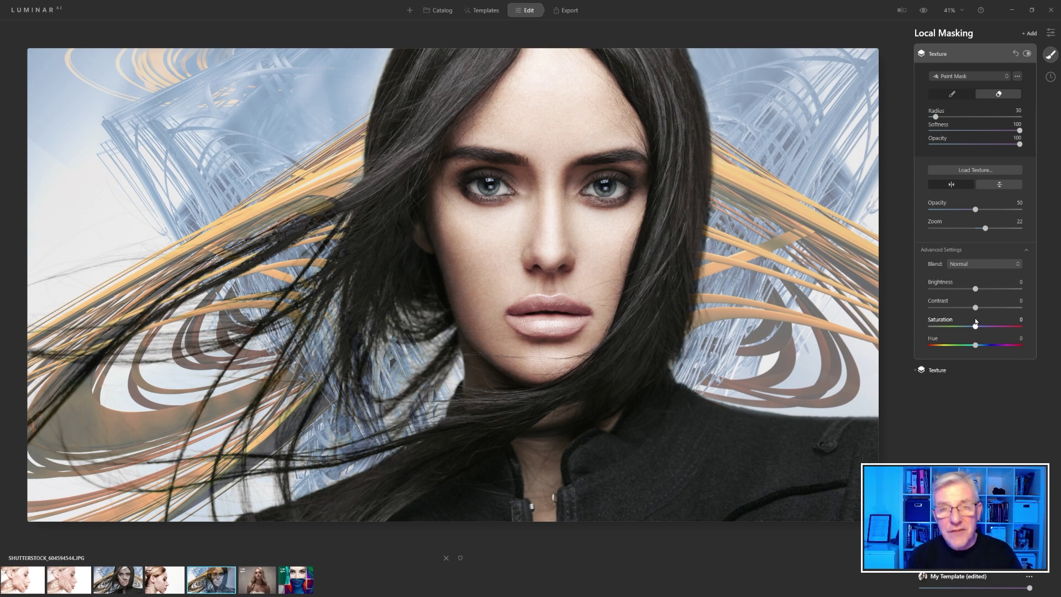
Step: Add a third Texture layer, load the mechanical robot figure image into it and set its zoom to 86
click(1026, 34)
click(1022, 62)
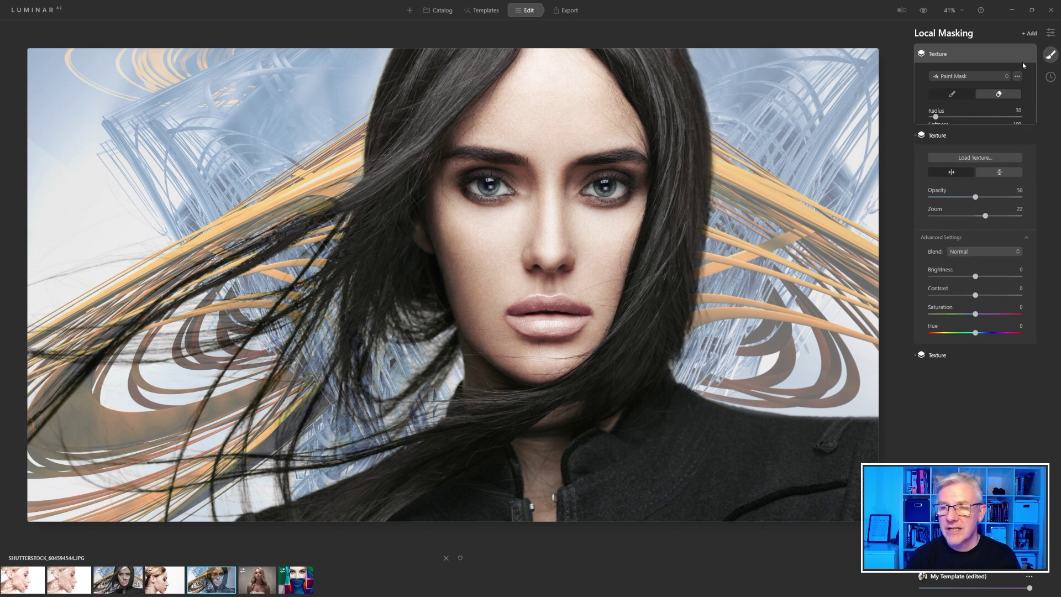
click(976, 170)
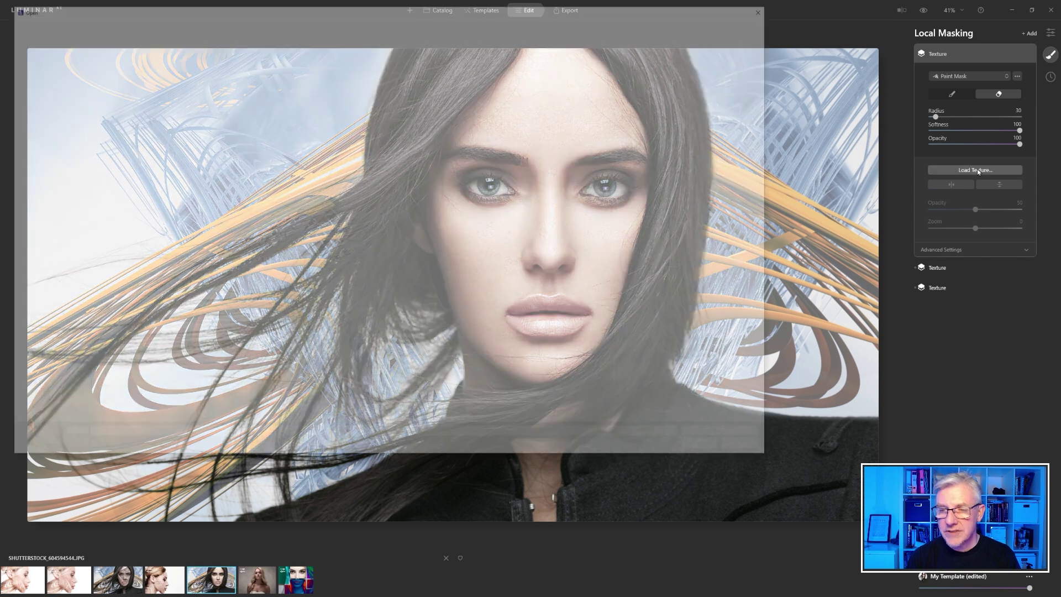
click(506, 248)
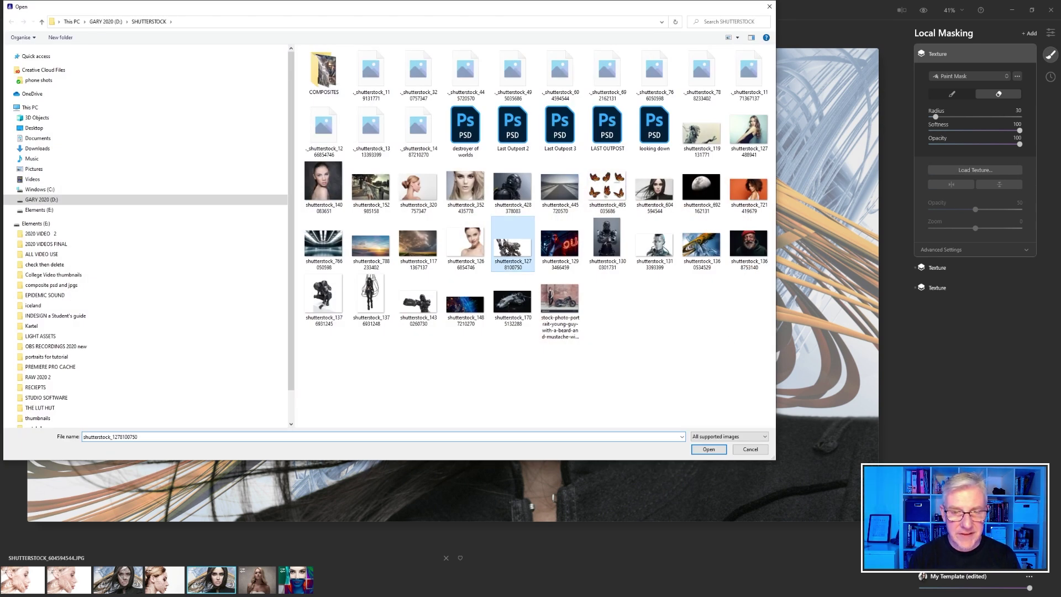
click(709, 449)
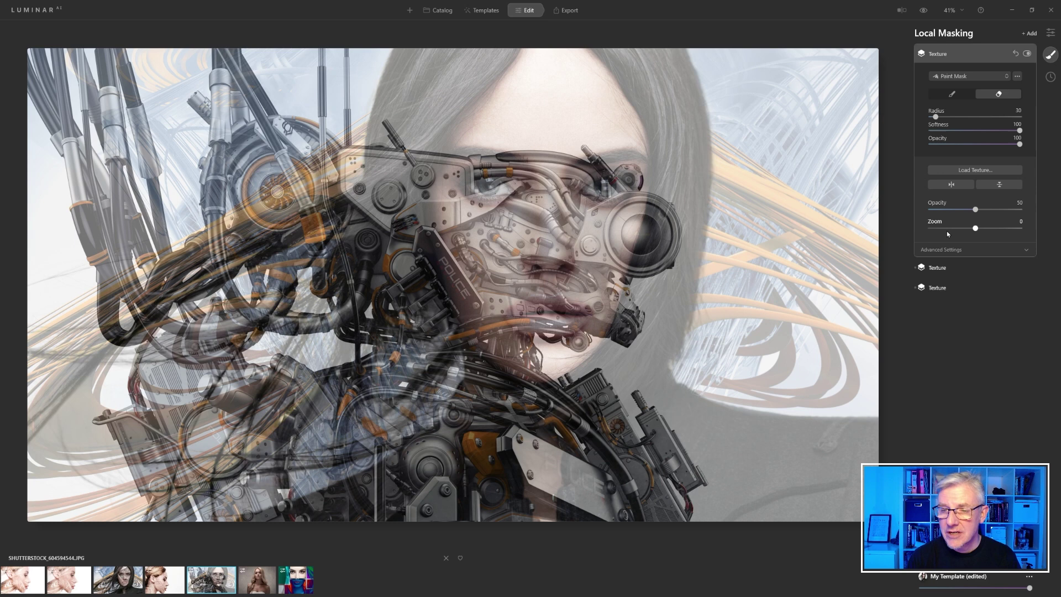
drag(979, 230, 1014, 232)
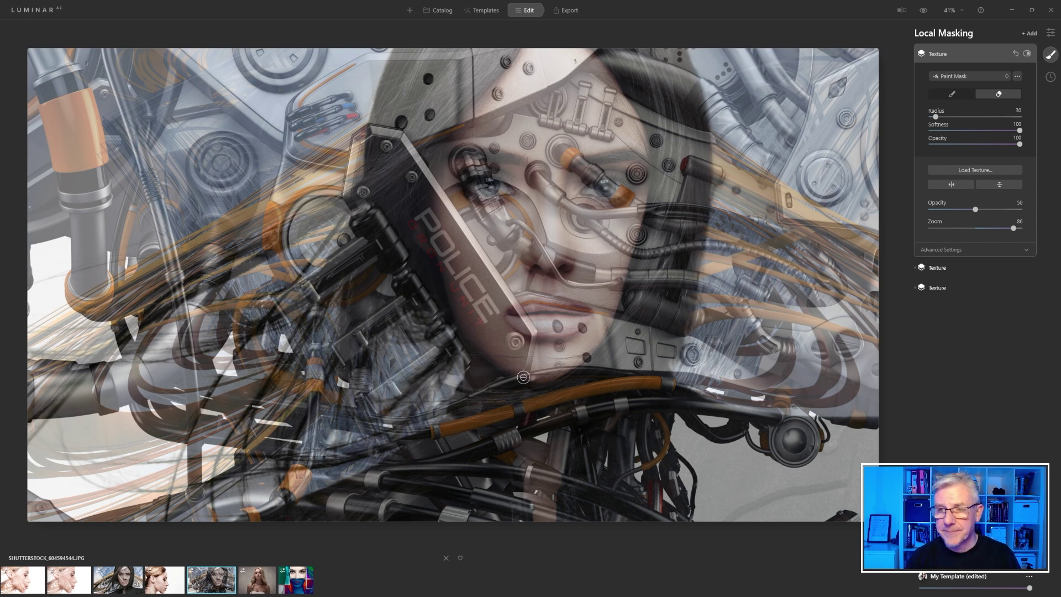
Step: Paint the robot texture onto the woman's face and neck with brush radius 83 and opacity 71
click(964, 98)
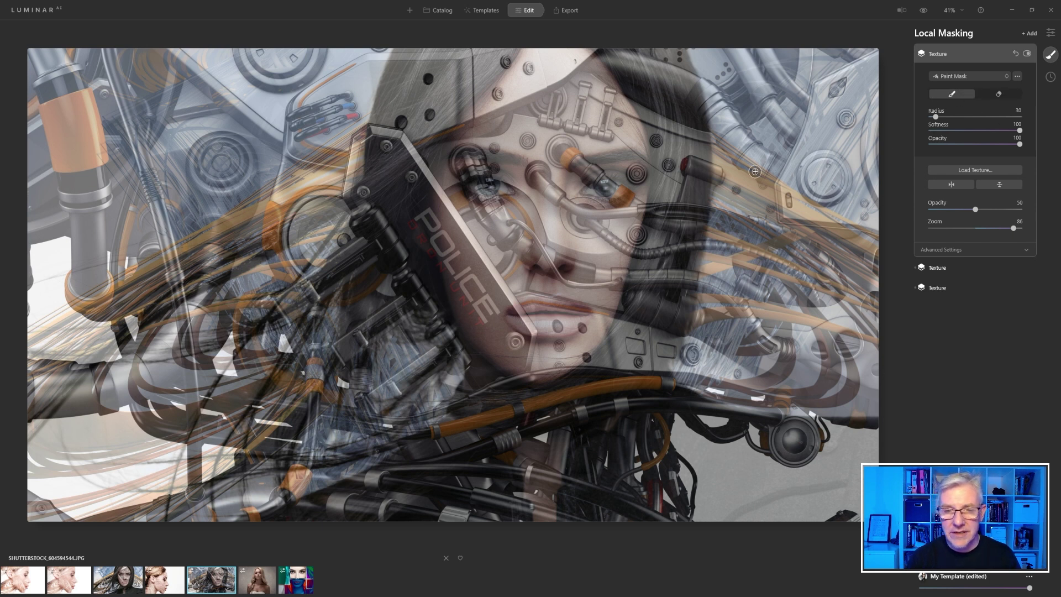
click(948, 117)
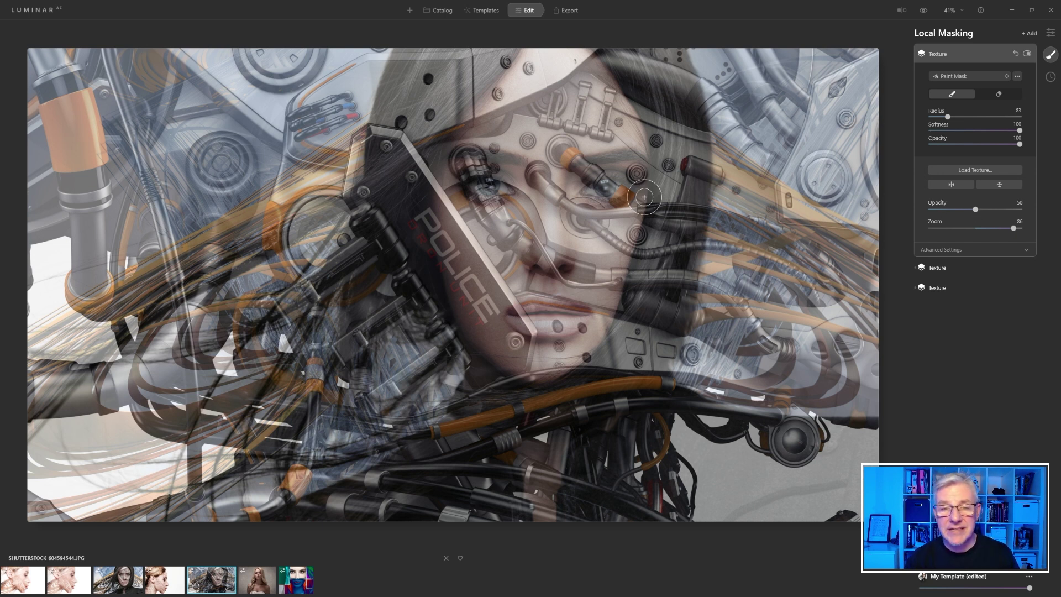
click(575, 118)
mouse_move(557, 132)
mouse_down()
mouse_move(593, 129)
mouse_move(573, 138)
mouse_move(627, 133)
mouse_move(571, 62)
mouse_move(572, 117)
mouse_move(552, 47)
mouse_move(540, 99)
mouse_move(540, 53)
mouse_move(509, 103)
mouse_move(468, 130)
mouse_move(550, 146)
mouse_move(531, 123)
mouse_move(550, 90)
mouse_move(534, 129)
mouse_move(550, 250)
mouse_move(549, 223)
mouse_move(562, 219)
mouse_move(623, 226)
mouse_move(602, 278)
mouse_move(586, 238)
mouse_move(598, 292)
mouse_move(578, 275)
mouse_move(516, 279)
mouse_move(559, 268)
mouse_move(529, 227)
mouse_move(536, 208)
mouse_move(533, 224)
mouse_move(490, 230)
mouse_move(443, 198)
mouse_move(483, 334)
mouse_move(503, 348)
mouse_move(540, 361)
mouse_move(580, 346)
mouse_move(603, 286)
mouse_move(602, 298)
mouse_move(509, 307)
mouse_move(546, 323)
mouse_move(526, 333)
mouse_move(500, 258)
mouse_move(477, 261)
mouse_move(504, 288)
mouse_move(506, 243)
mouse_move(513, 266)
mouse_move(503, 239)
mouse_move(629, 225)
mouse_move(587, 288)
mouse_up()
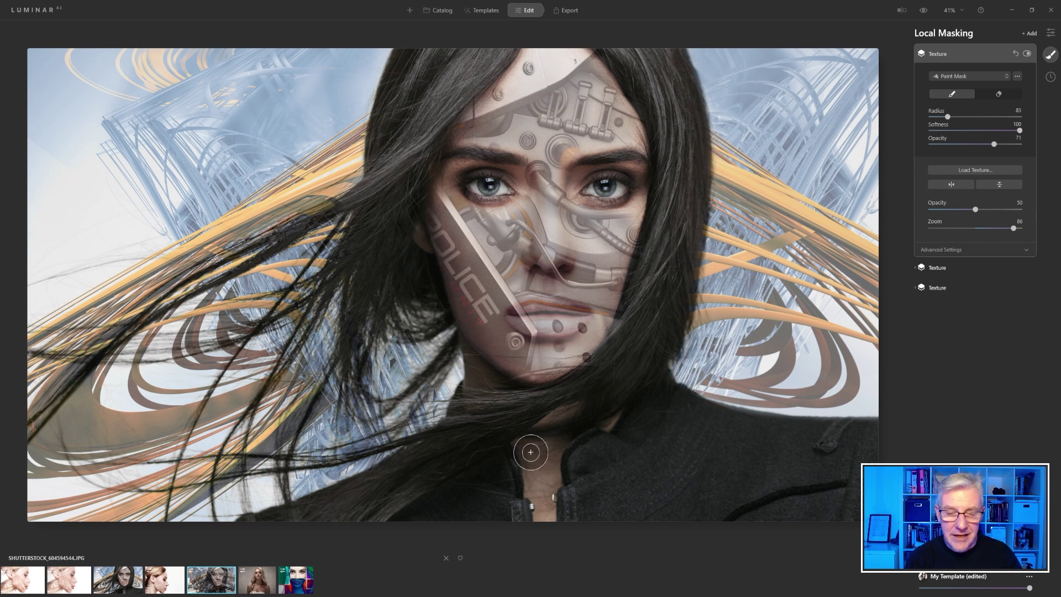
mouse_move(525, 441)
mouse_down()
mouse_move(540, 515)
mouse_move(551, 445)
mouse_move(550, 540)
mouse_up()
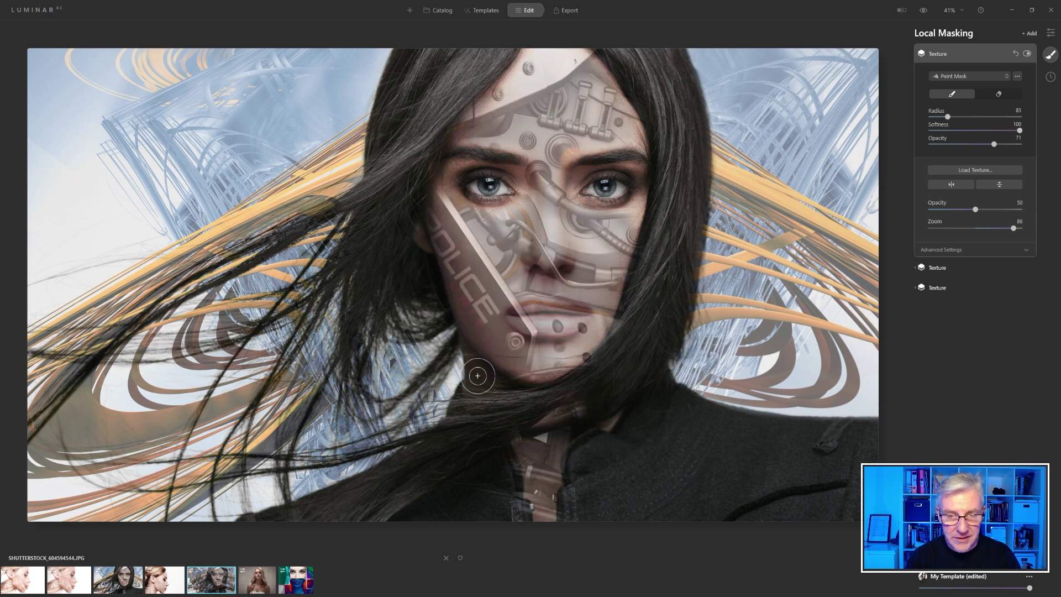
drag(472, 353, 487, 382)
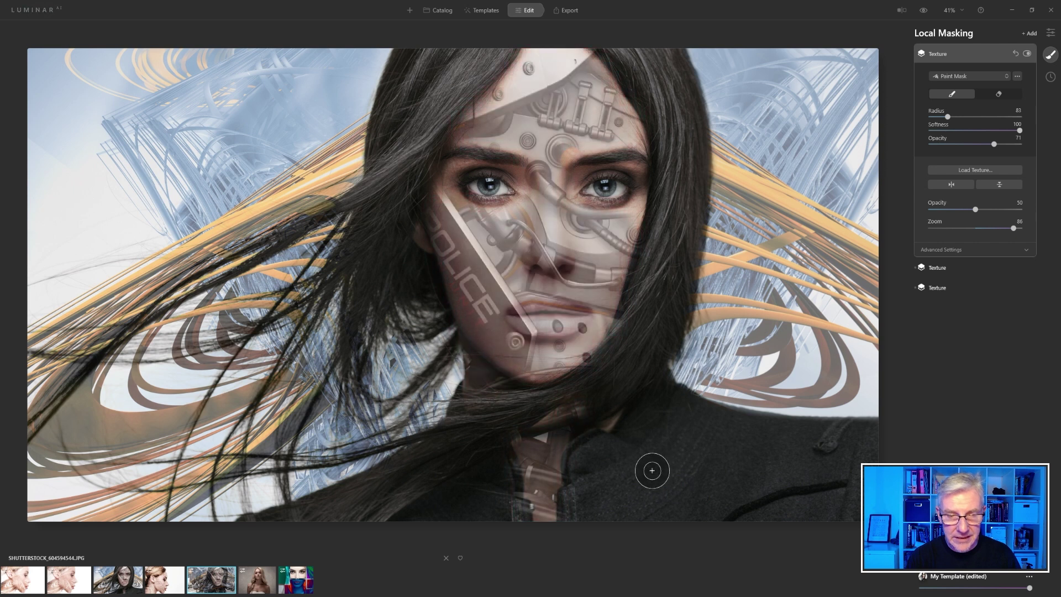
Step: Erase the robot texture spilling onto the collar, the hair below the chin and the face's edges, using a smaller brush at opacity 71
click(998, 95)
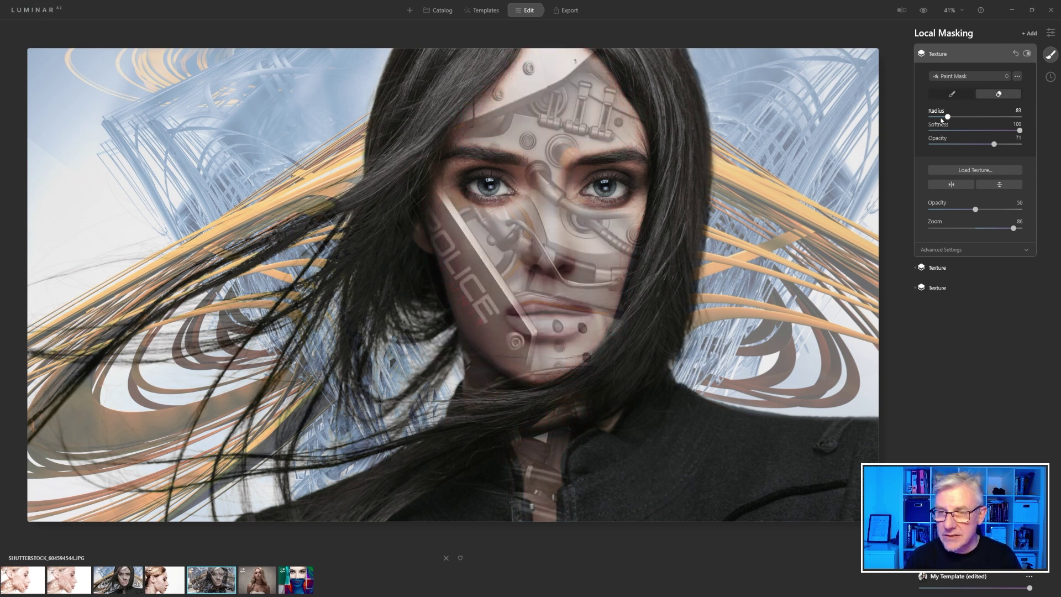
mouse_move(453, 367)
mouse_down()
mouse_move(454, 350)
mouse_move(455, 376)
mouse_move(451, 349)
mouse_move(427, 333)
mouse_up()
mouse_move(503, 451)
mouse_down()
mouse_move(523, 520)
mouse_move(506, 453)
mouse_up()
mouse_move(582, 449)
mouse_down()
mouse_move(563, 501)
mouse_move(566, 538)
mouse_up()
drag(516, 515, 531, 507)
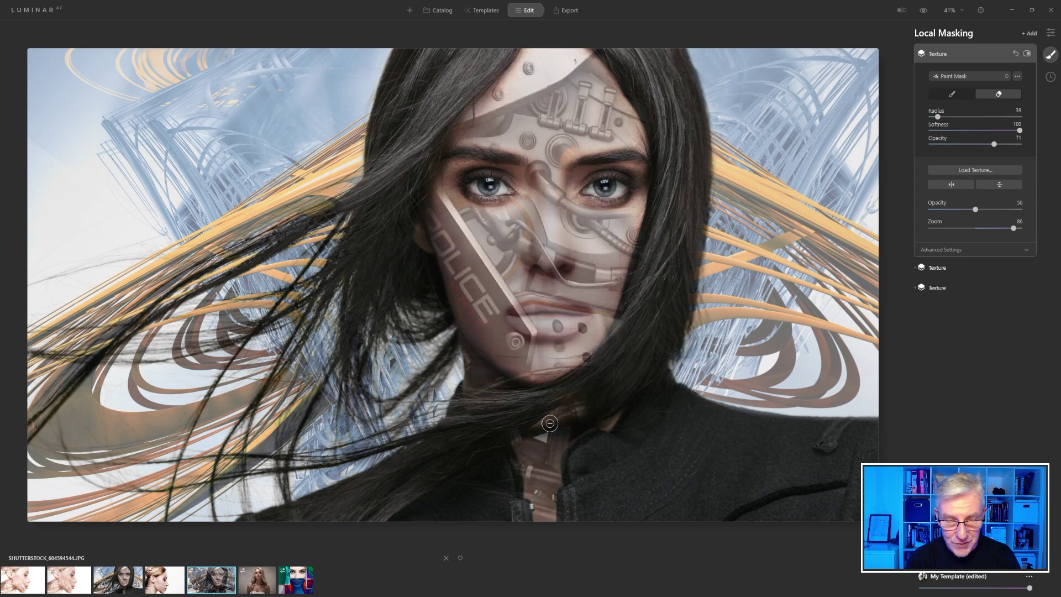
mouse_move(594, 408)
mouse_down()
mouse_move(532, 425)
mouse_move(503, 419)
mouse_up()
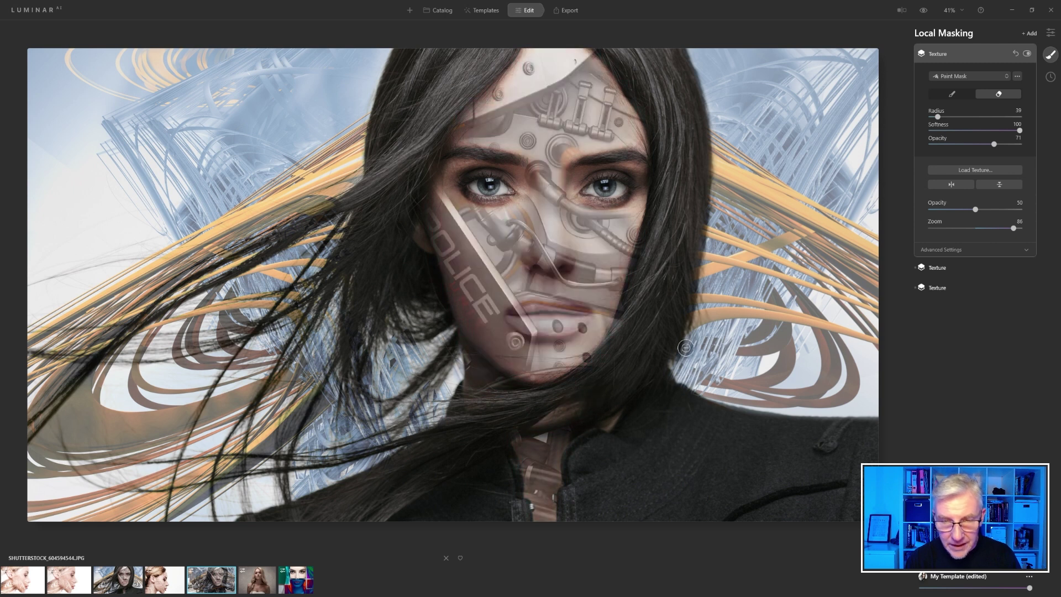
mouse_move(641, 298)
mouse_down()
mouse_move(621, 325)
mouse_move(669, 192)
mouse_move(644, 92)
mouse_move(605, 52)
mouse_move(500, 51)
mouse_move(443, 102)
mouse_move(424, 158)
mouse_move(420, 238)
mouse_up()
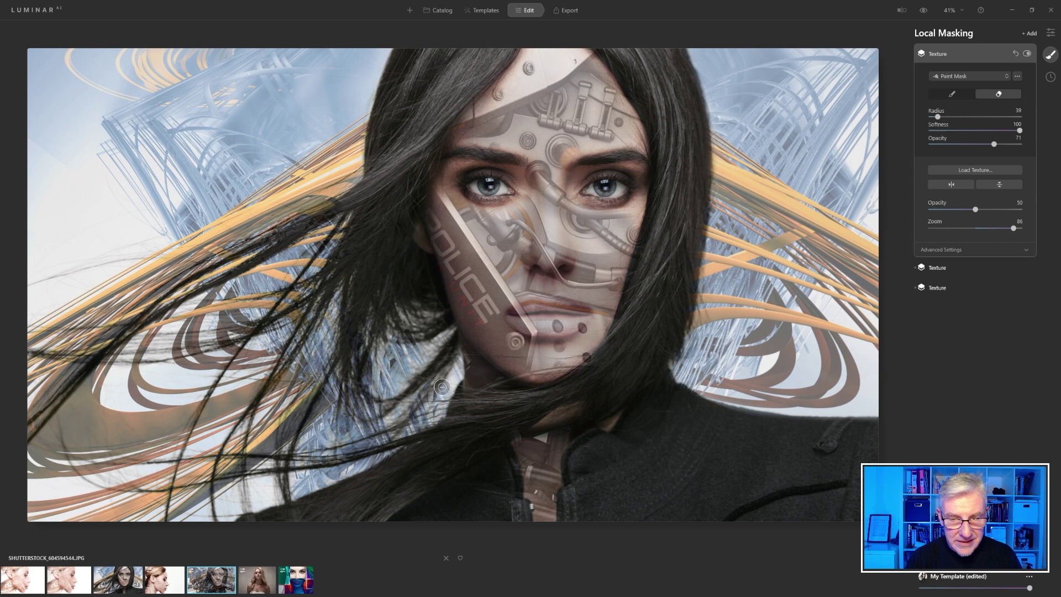
drag(450, 358, 445, 332)
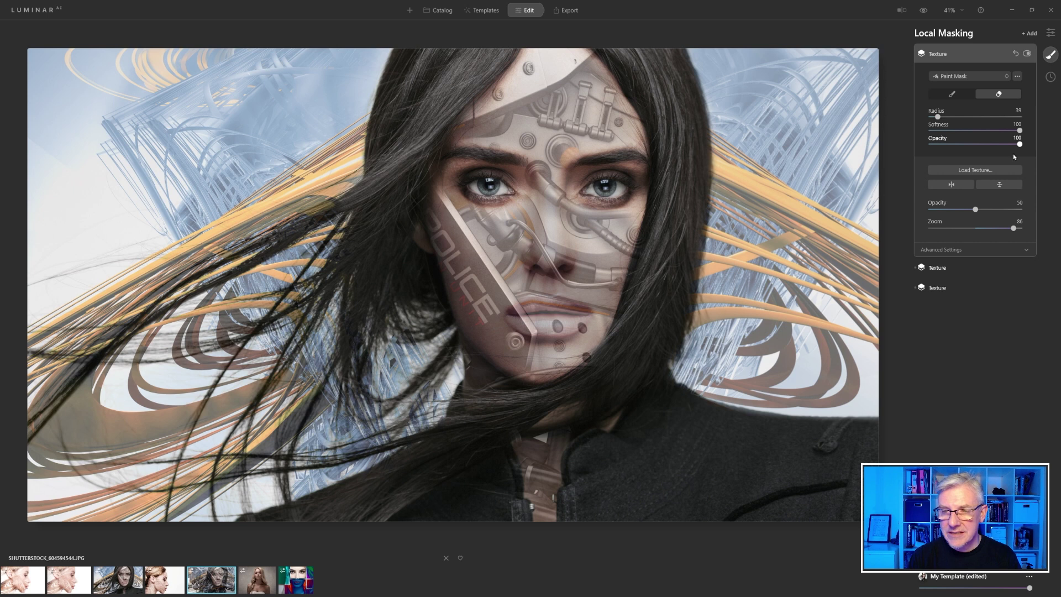
Step: Erase a spot of robot texture between the eyebrows and paint that area back in, with brush radius 90 and opacity 100
click(950, 117)
drag(563, 145, 560, 152)
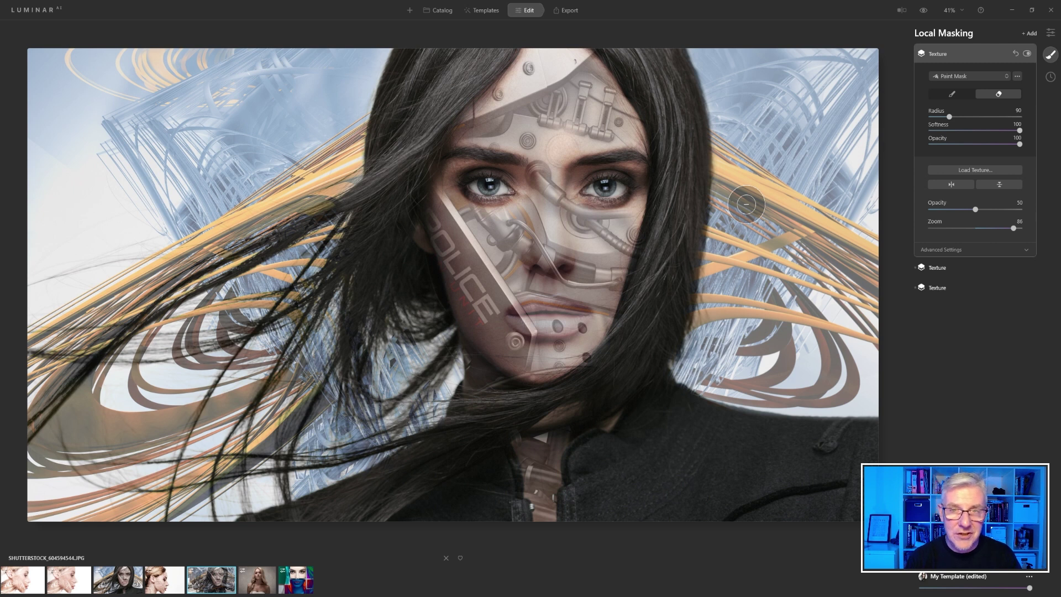
click(952, 94)
mouse_move(576, 152)
mouse_down()
mouse_move(550, 143)
mouse_move(552, 152)
mouse_move(566, 137)
mouse_move(559, 154)
mouse_move(580, 131)
mouse_move(483, 131)
mouse_move(582, 107)
mouse_move(518, 112)
mouse_move(547, 54)
mouse_move(608, 111)
mouse_up()
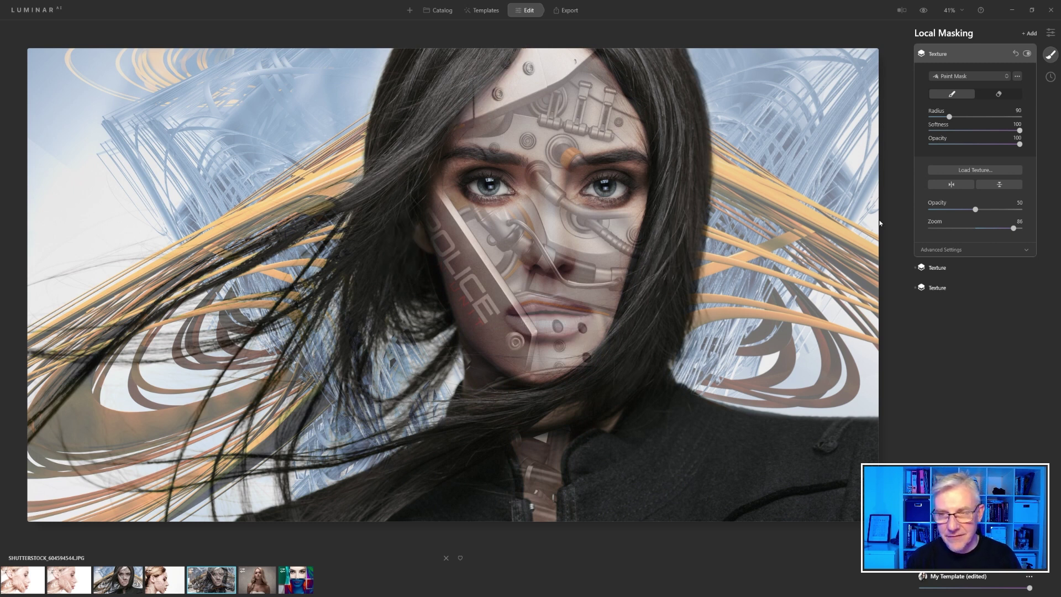
Step: Soften the robot texture along the hairline and both sides of the face by erasing at opacity 21, reducing the radius to 50
click(950, 143)
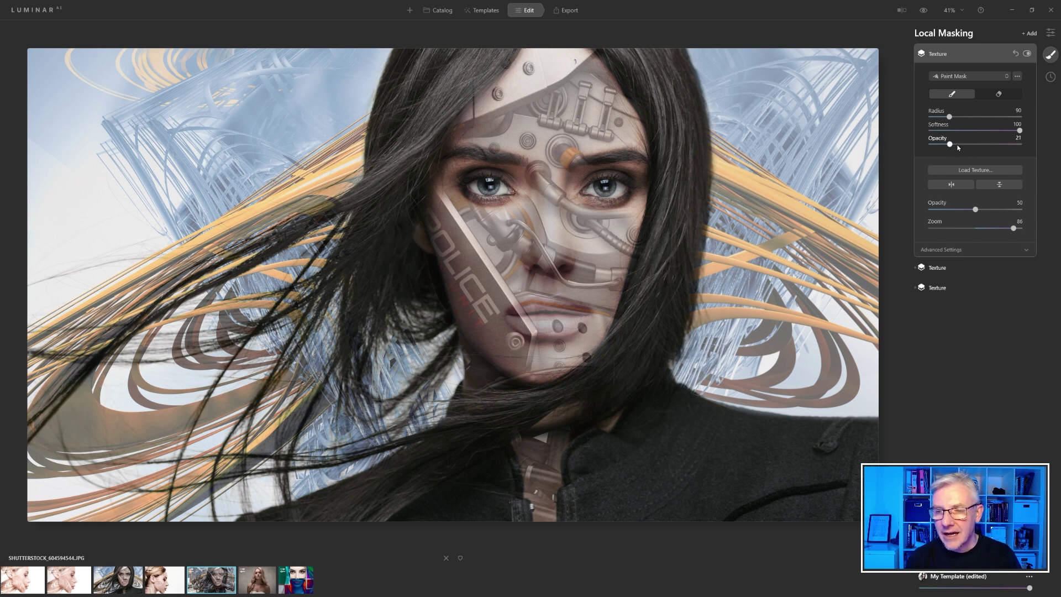
click(999, 94)
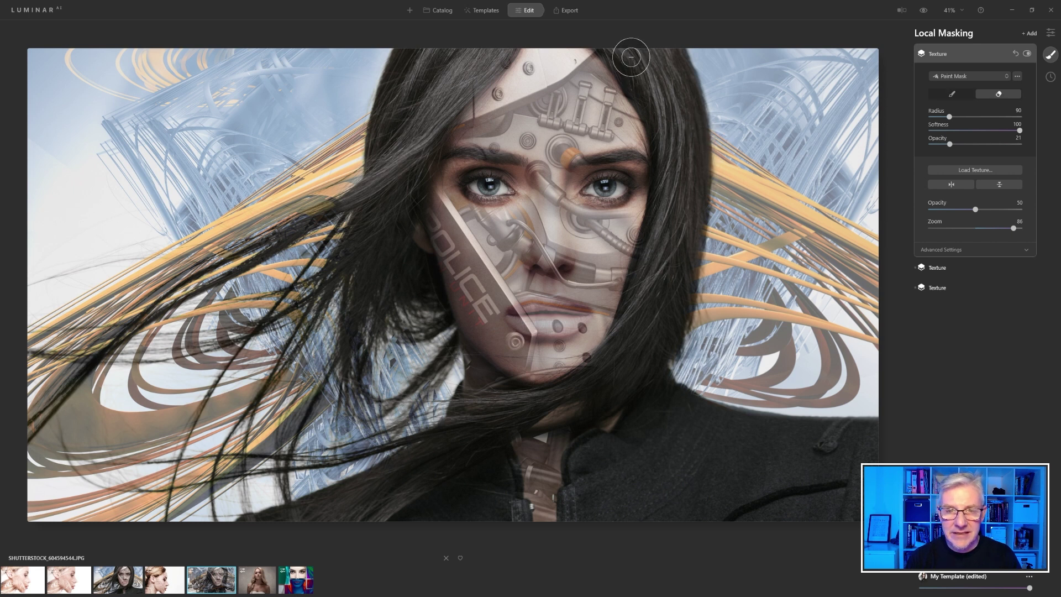
mouse_move(488, 50)
mouse_down()
mouse_move(477, 68)
mouse_move(500, 43)
mouse_move(419, 118)
mouse_up()
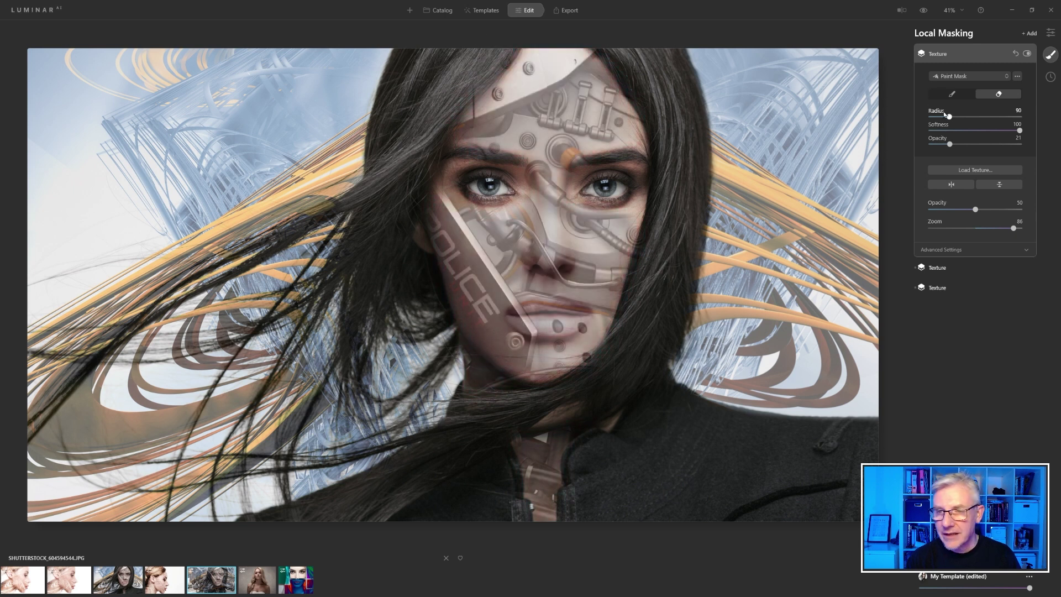
mouse_move(490, 72)
mouse_down()
mouse_move(501, 52)
mouse_move(409, 144)
mouse_up()
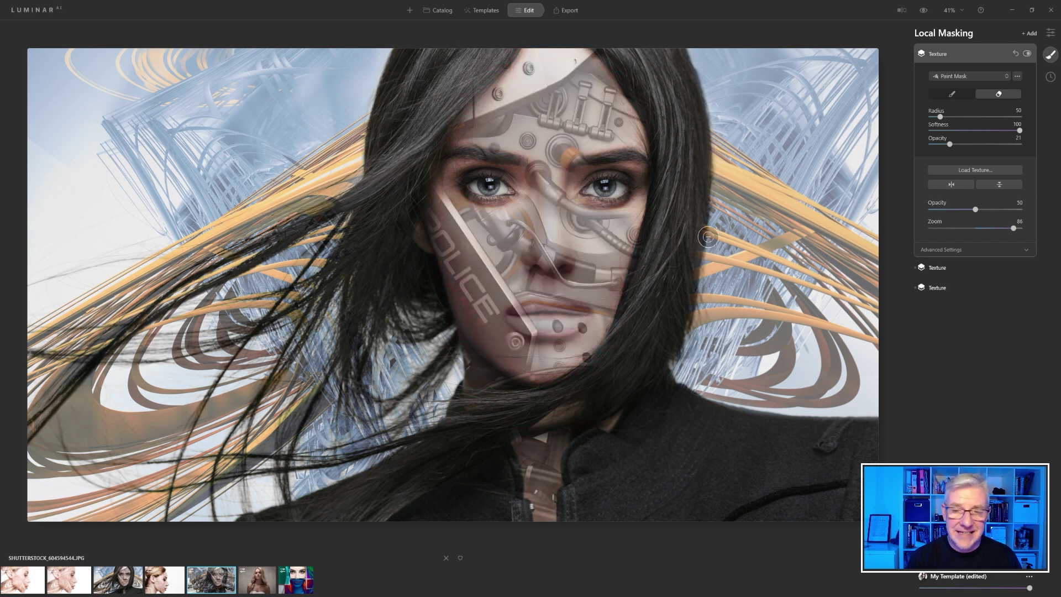
mouse_move(665, 131)
mouse_down()
mouse_move(670, 172)
mouse_move(634, 299)
mouse_up()
drag(655, 242, 613, 368)
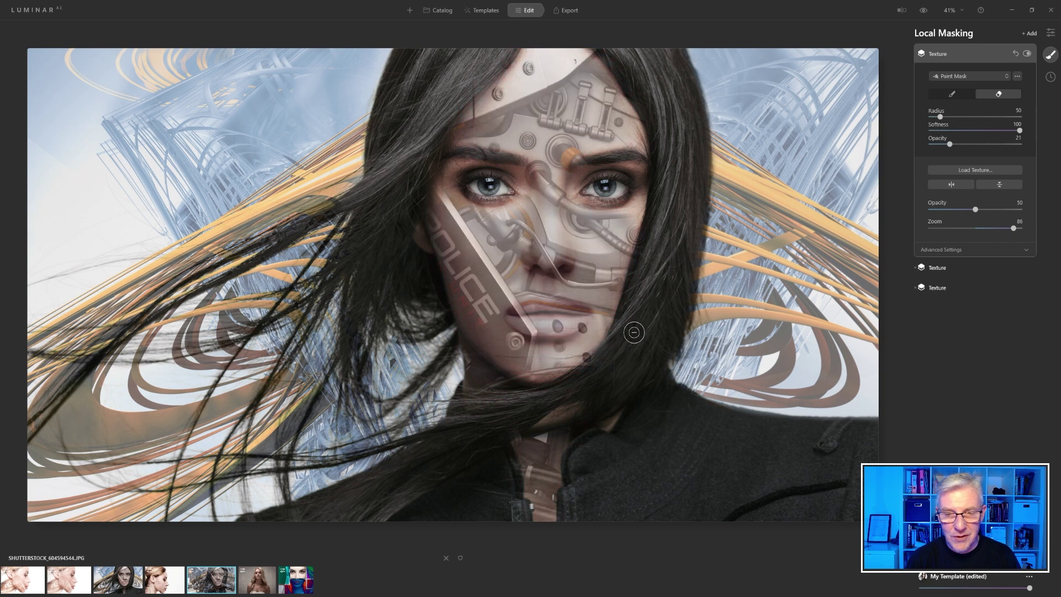
drag(645, 252, 682, 191)
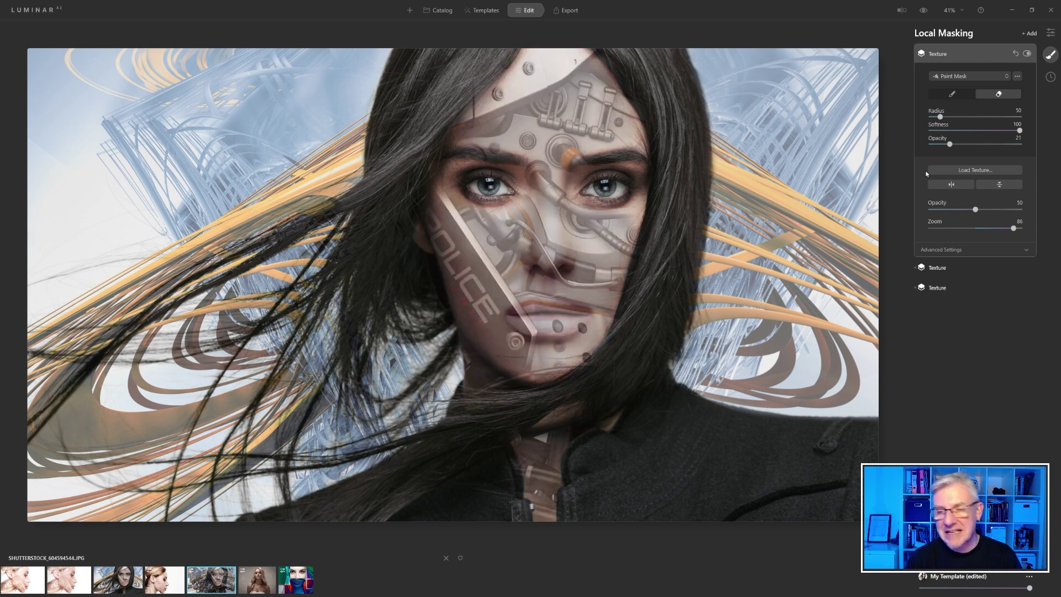
Step: Paint the robot texture back beside the eye at brush opacity 21, and strengthen it across the cheek, nose and forehead at opacity 100
click(947, 92)
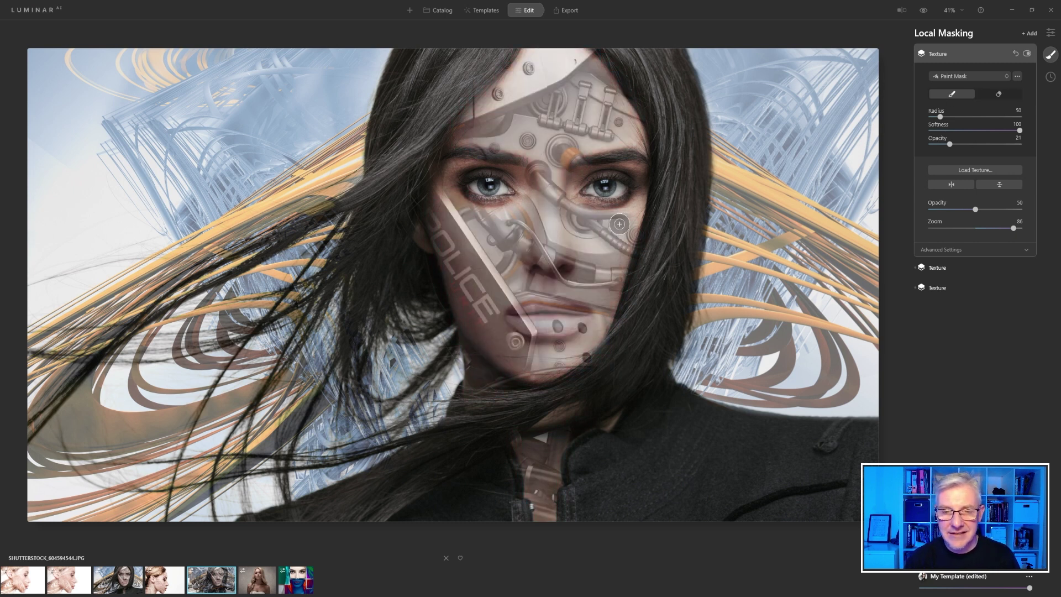
mouse_move(629, 218)
mouse_down()
mouse_move(635, 210)
mouse_move(631, 220)
mouse_up()
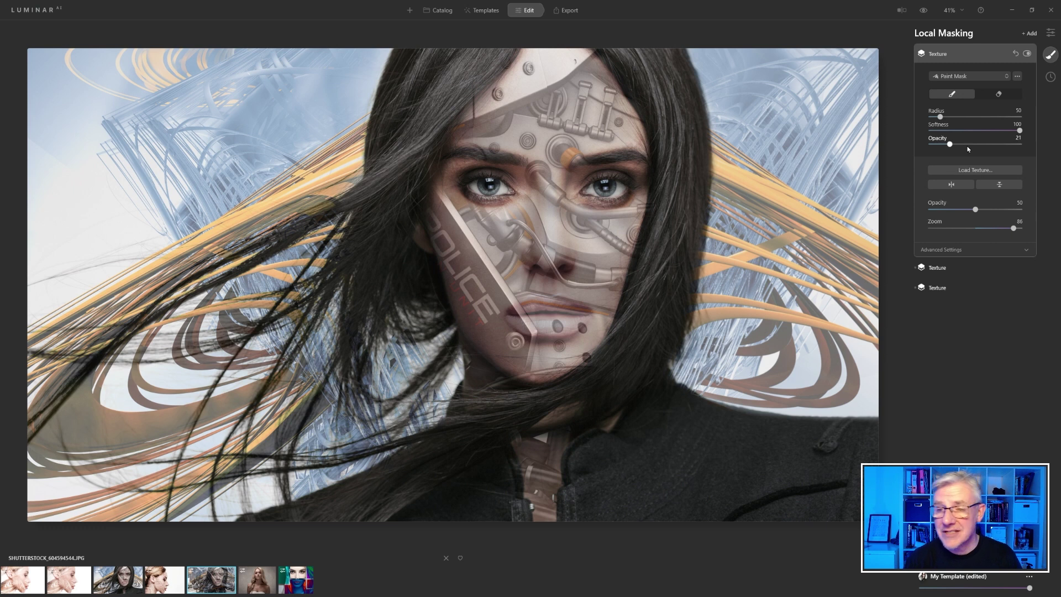
click(1006, 95)
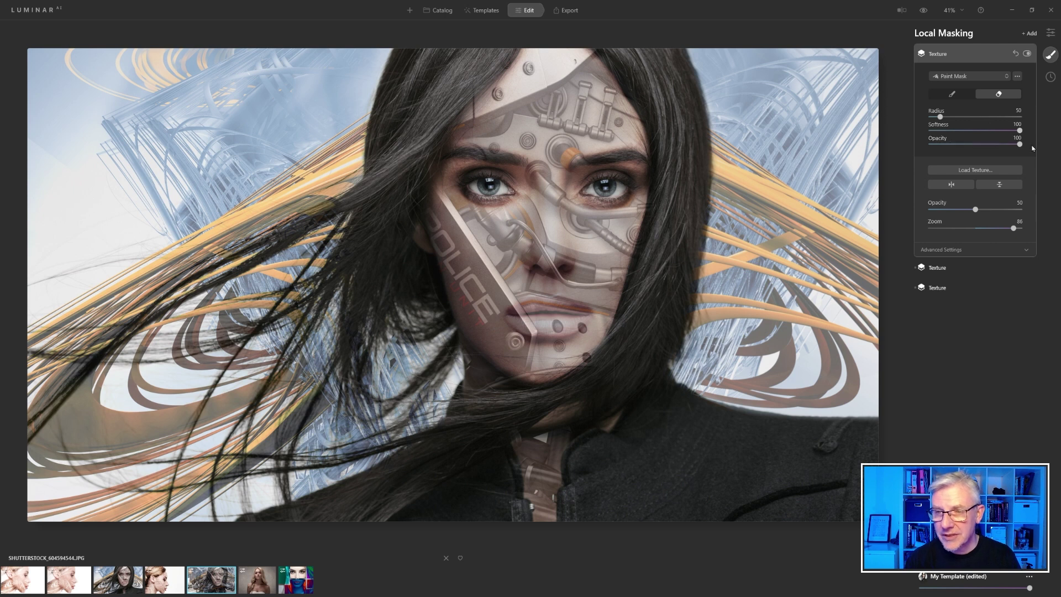
click(952, 94)
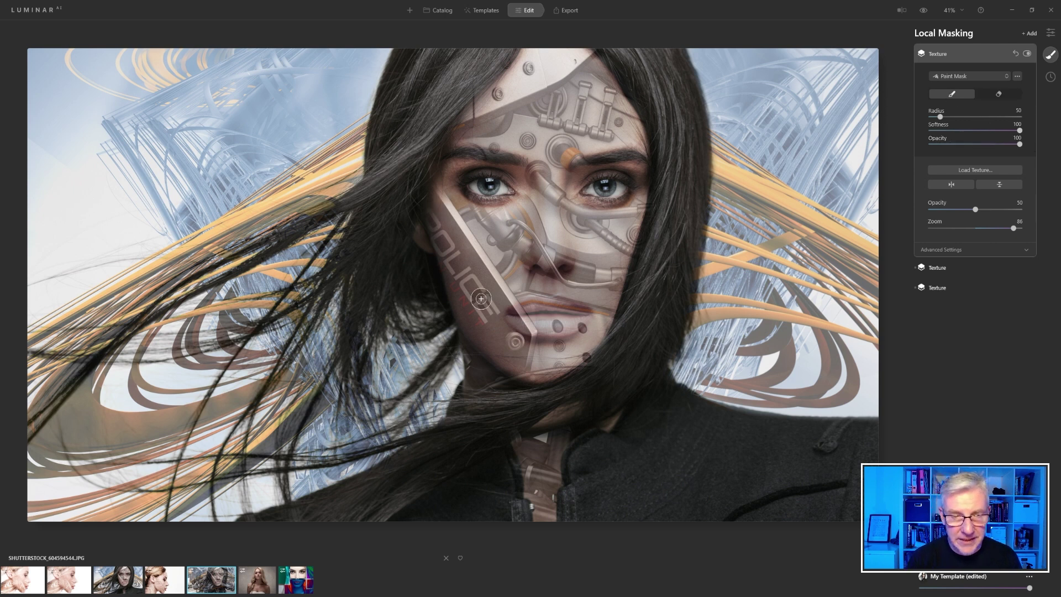
mouse_move(480, 216)
mouse_down()
mouse_move(506, 242)
mouse_move(478, 216)
mouse_move(505, 238)
mouse_move(525, 208)
mouse_move(533, 241)
mouse_up()
drag(536, 161, 588, 224)
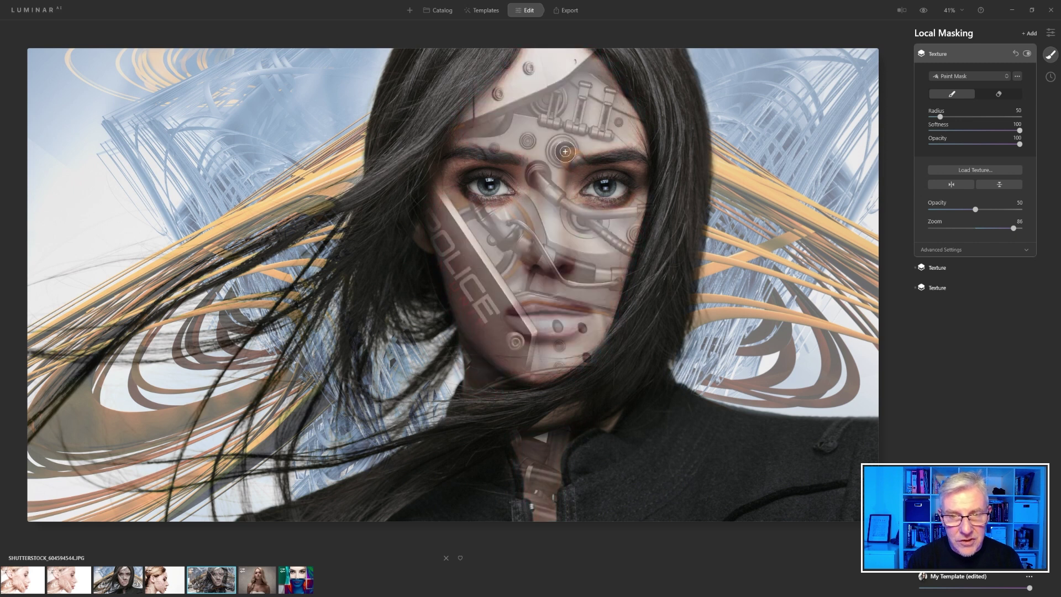
mouse_move(554, 154)
mouse_down()
mouse_move(572, 128)
mouse_move(601, 131)
mouse_move(610, 98)
mouse_move(585, 102)
mouse_move(587, 92)
mouse_move(574, 120)
mouse_move(531, 111)
mouse_up()
mouse_move(469, 131)
mouse_down()
mouse_move(456, 136)
mouse_move(593, 62)
mouse_up()
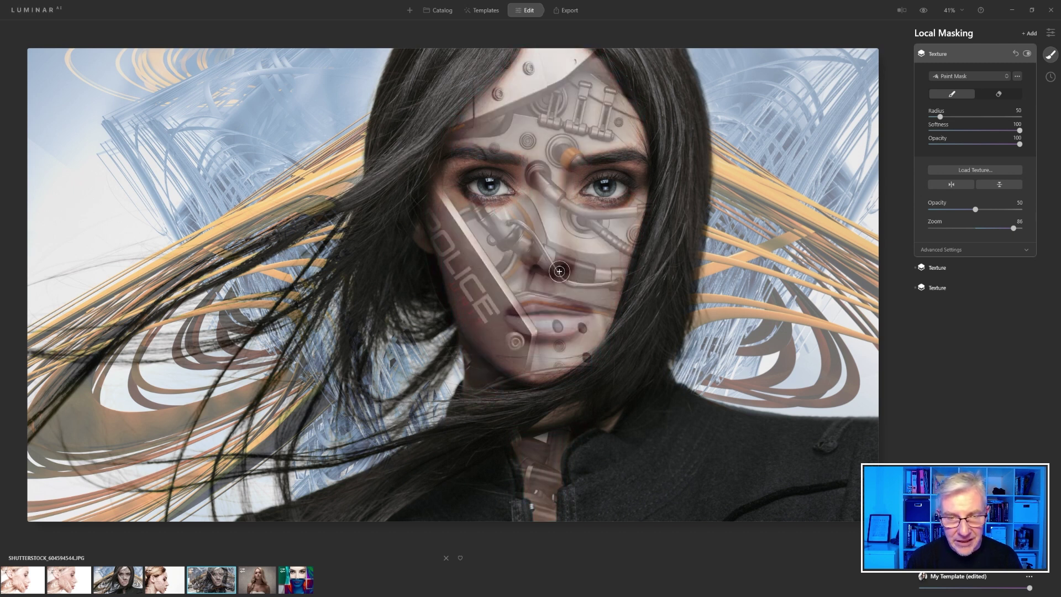
Step: Strengthen the robot texture over the nose and the POLICE lettering, and erase it from the hair beside the face and chin at opacity 100
mouse_move(542, 253)
mouse_down()
mouse_move(563, 263)
mouse_move(521, 364)
mouse_move(464, 303)
mouse_move(479, 329)
mouse_move(459, 290)
mouse_up()
key(alt)
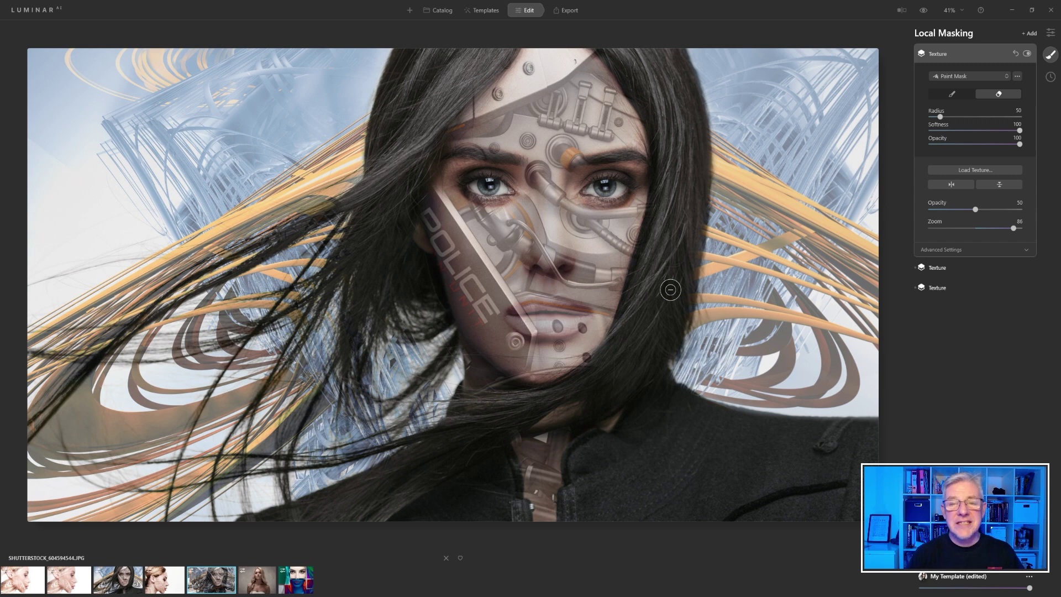
mouse_move(630, 65)
mouse_down()
mouse_move(603, 38)
mouse_move(686, 146)
mouse_up()
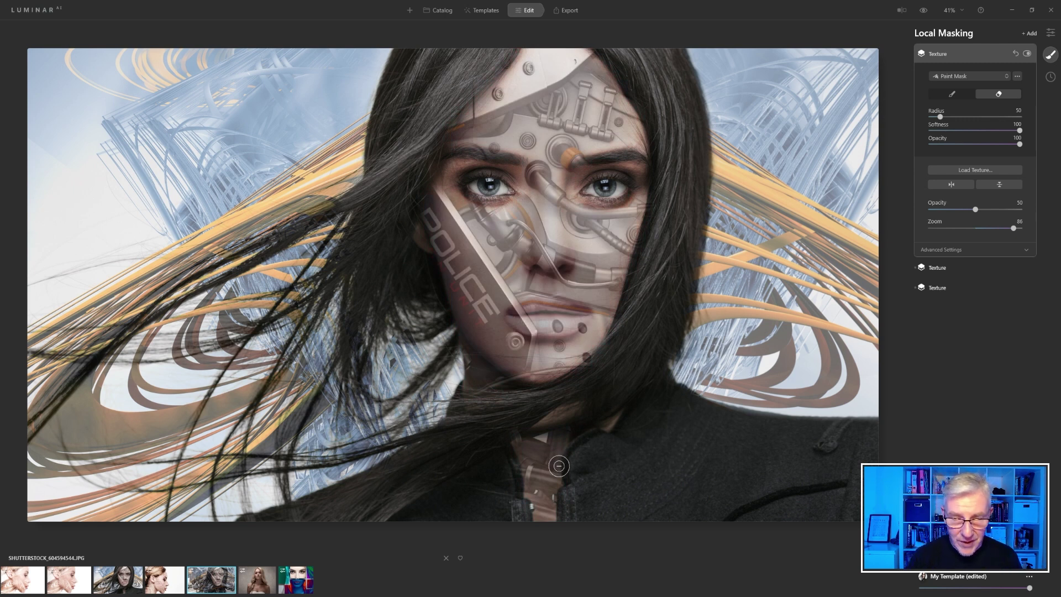
mouse_move(623, 349)
mouse_down()
mouse_move(580, 380)
mouse_move(624, 336)
mouse_move(586, 385)
mouse_up()
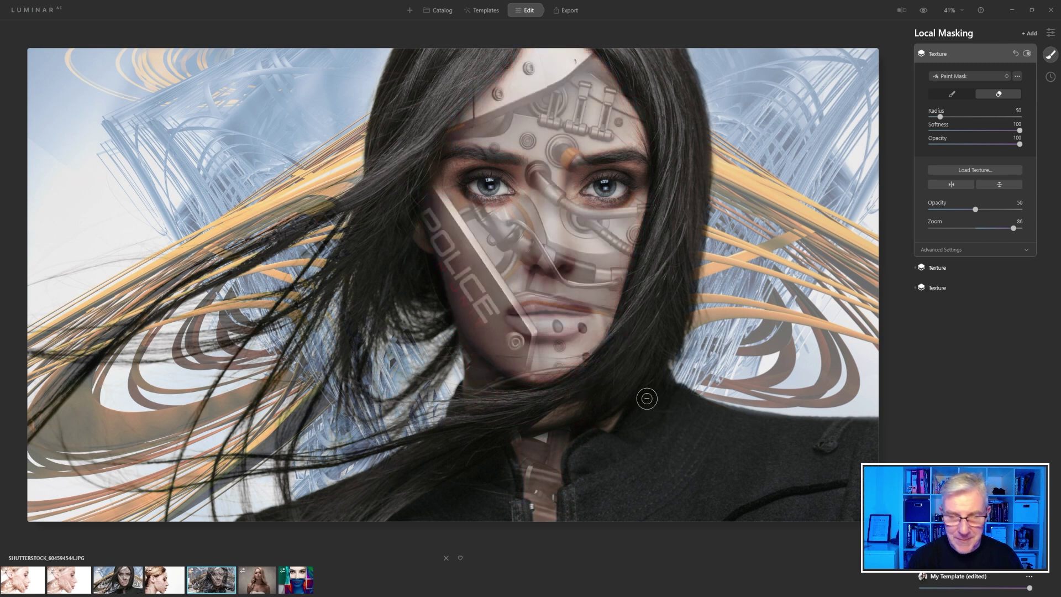
Step: Touch up the robot texture on the neck at brush opacity 40, and erase the spill along the collar, reducing the radius to 23
click(953, 95)
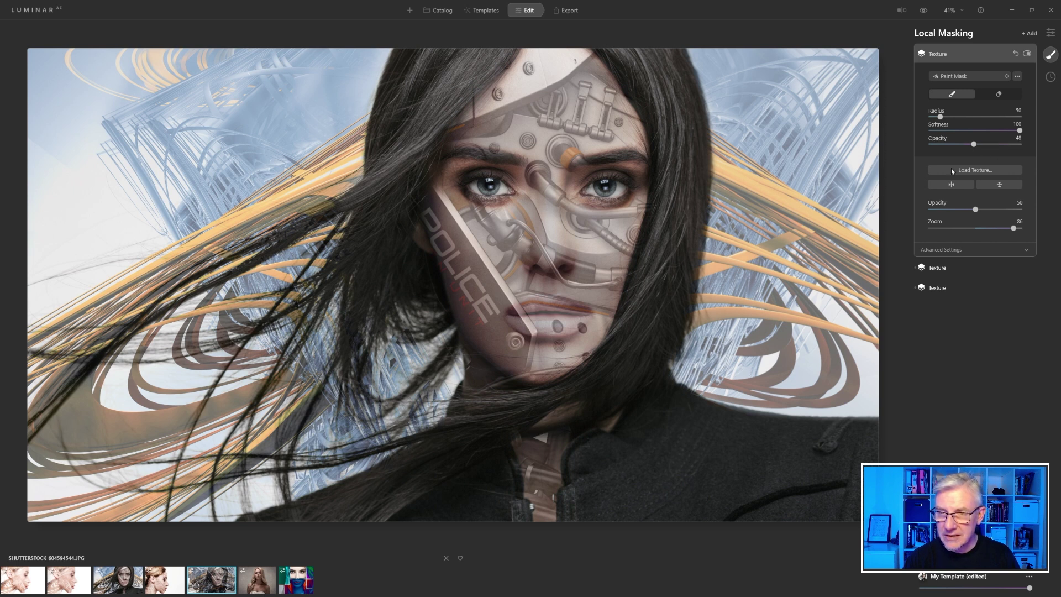
mouse_move(536, 422)
mouse_down()
mouse_move(573, 402)
mouse_move(547, 420)
mouse_up()
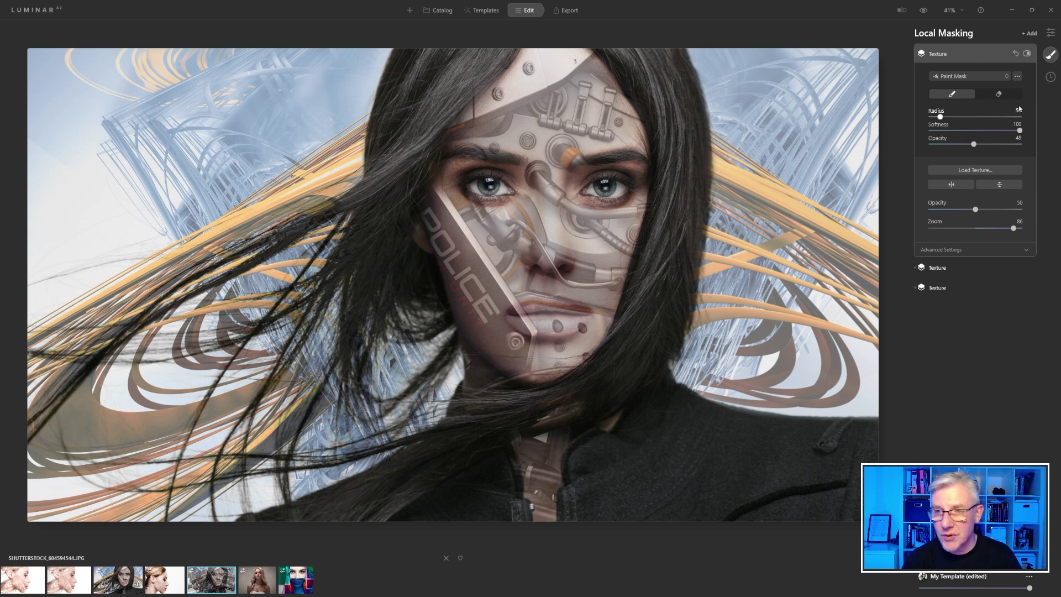
click(1000, 95)
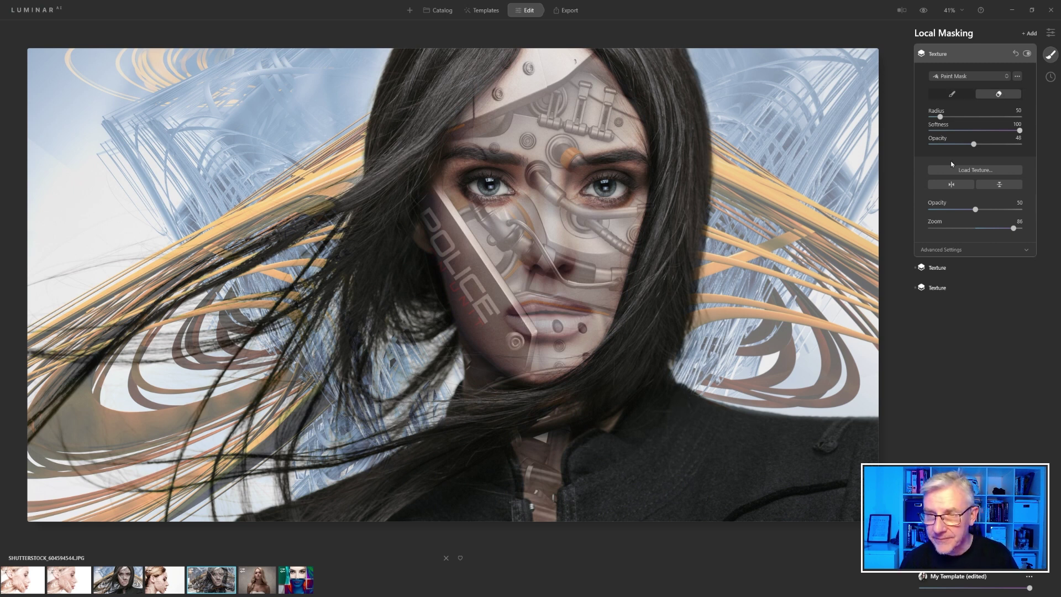
mouse_move(578, 391)
mouse_down()
mouse_move(526, 413)
mouse_move(602, 390)
mouse_move(578, 417)
mouse_up()
drag(575, 470, 571, 518)
mouse_move(514, 459)
mouse_down()
mouse_move(518, 501)
mouse_move(506, 442)
mouse_move(524, 517)
mouse_move(564, 506)
mouse_up()
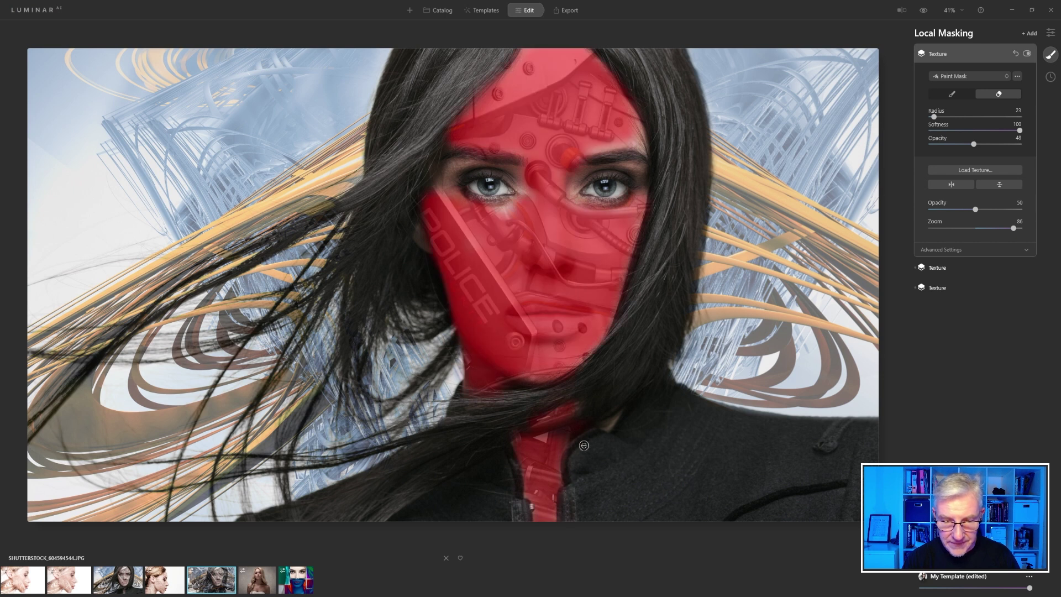
drag(584, 446, 821, 538)
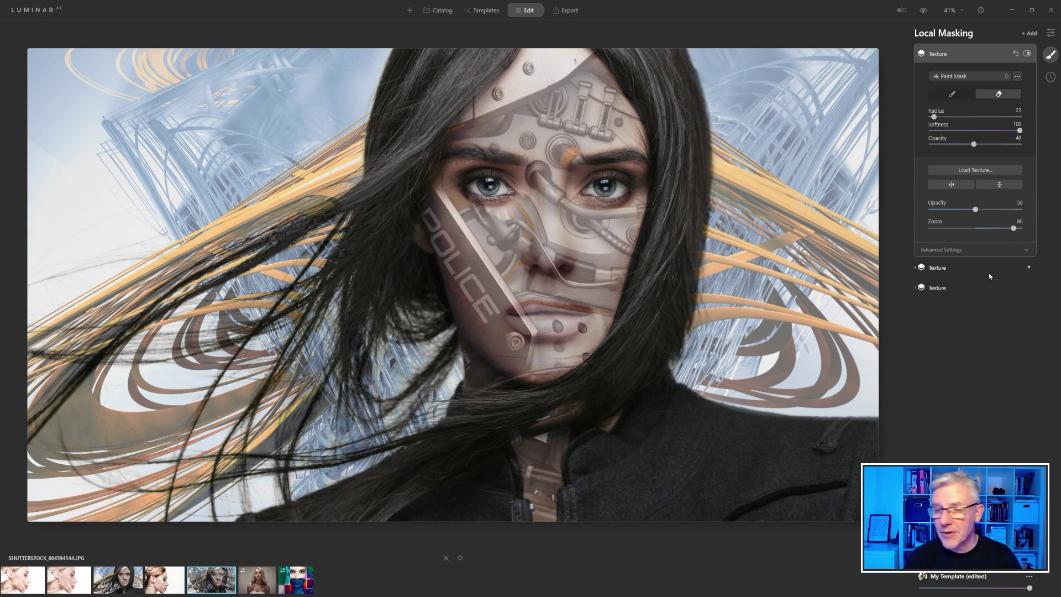
Step: Set the robot texture's blend mode to Darken and its opacity to 38, and collapse its settings
click(945, 251)
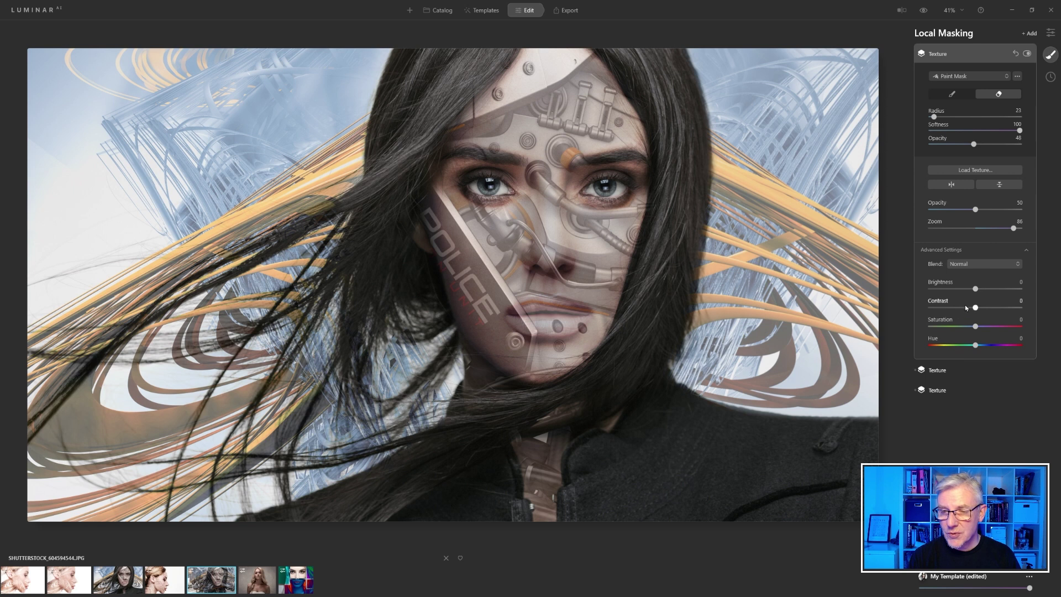
click(978, 269)
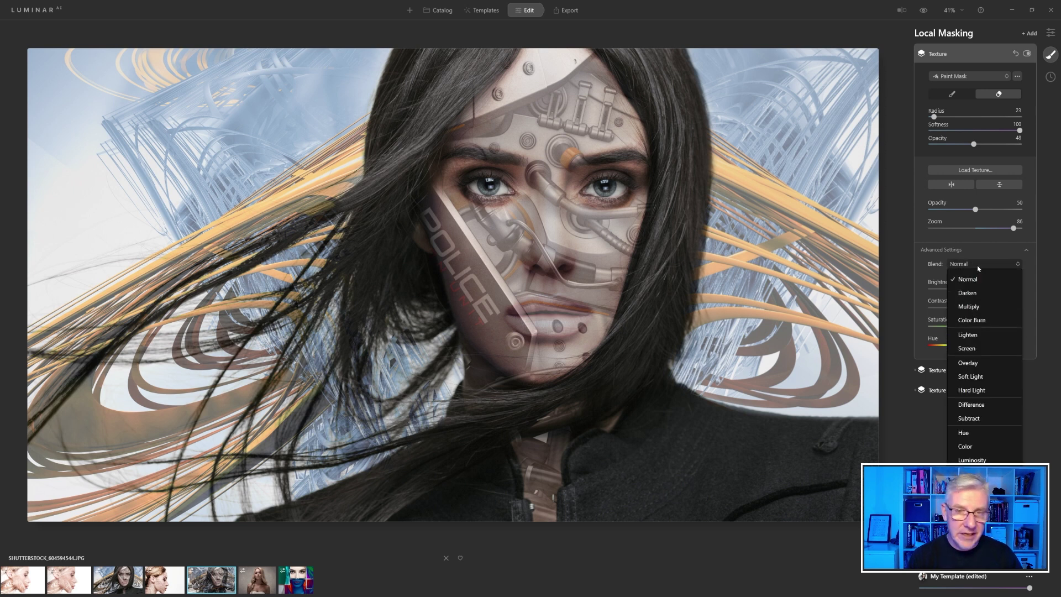
click(981, 298)
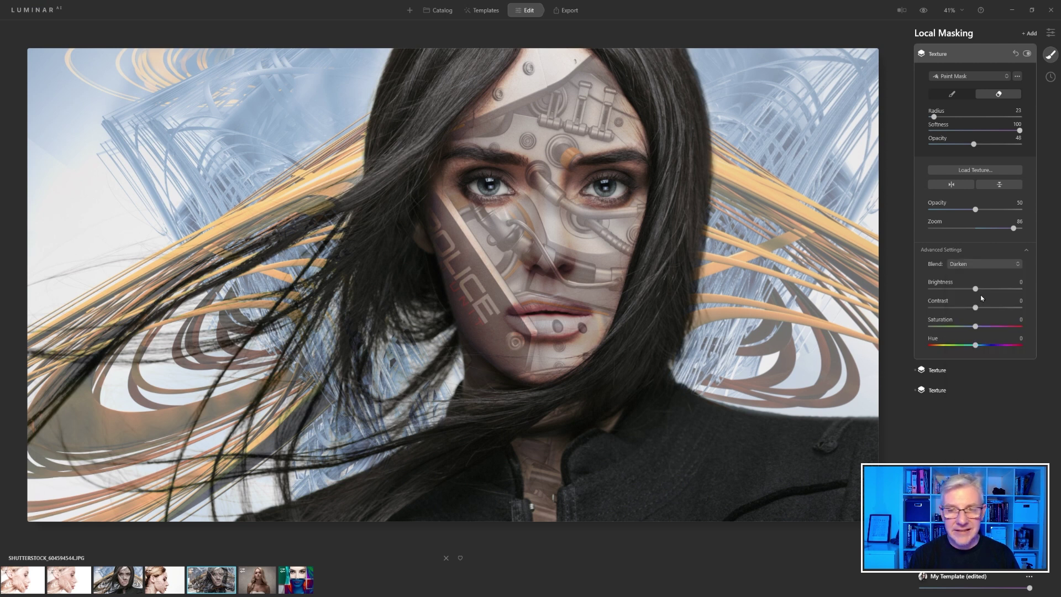
drag(975, 211, 970, 211)
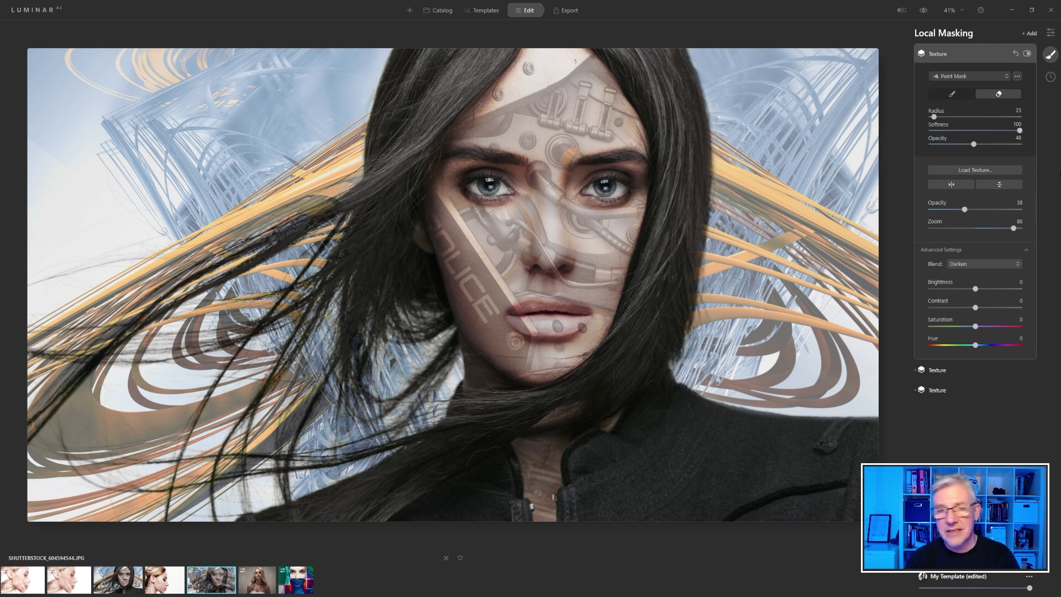
click(974, 49)
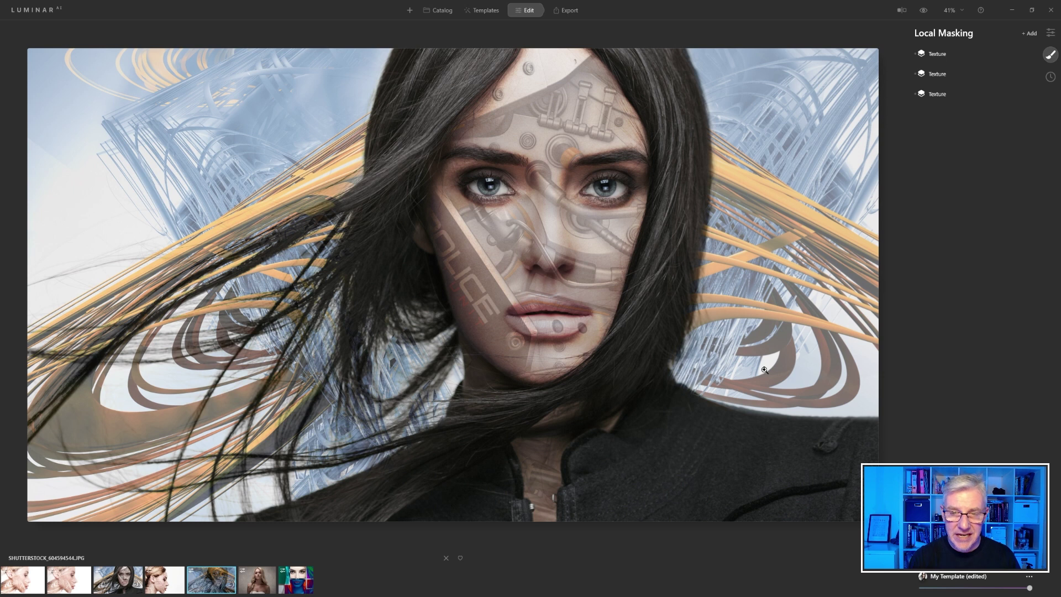
Step: Change the woman's eye colour to Green with the Face tool and increase the iris flare
click(1051, 33)
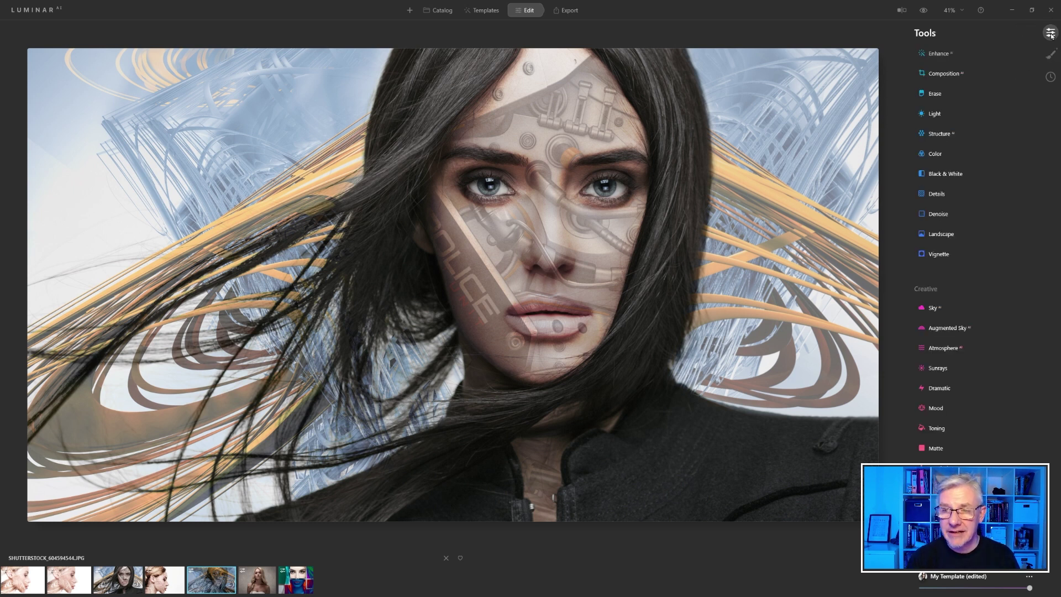
scroll(996, 363, down, 3)
scroll(996, 363, down, 2)
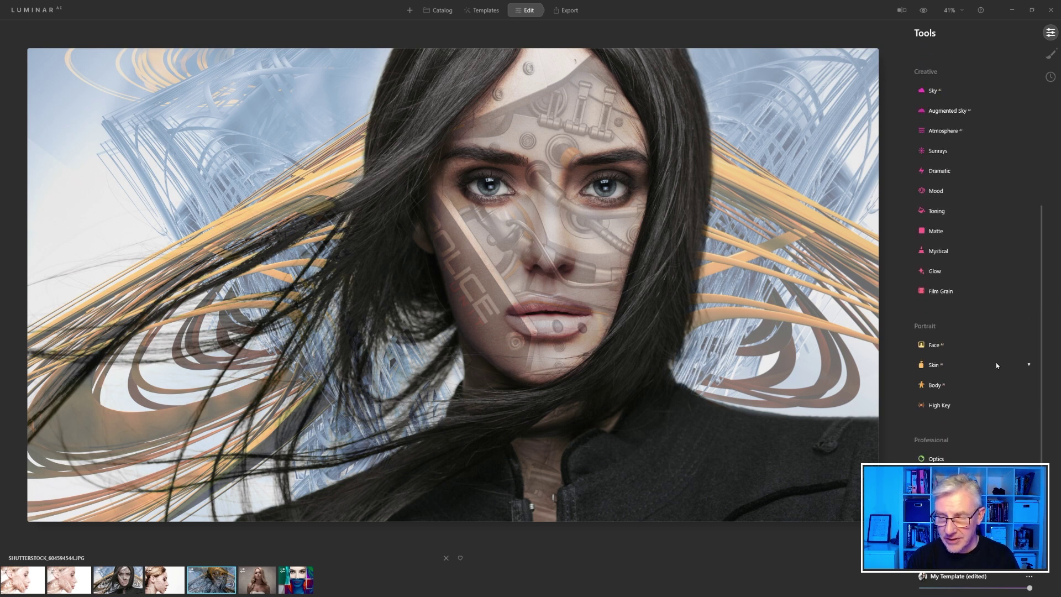
click(932, 346)
click(940, 413)
click(983, 398)
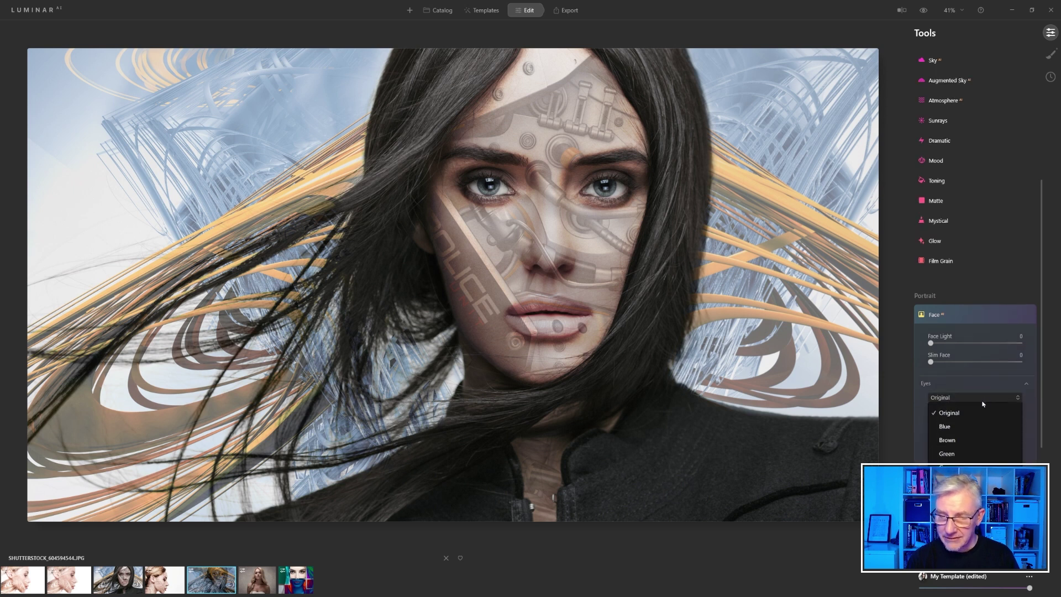
click(953, 455)
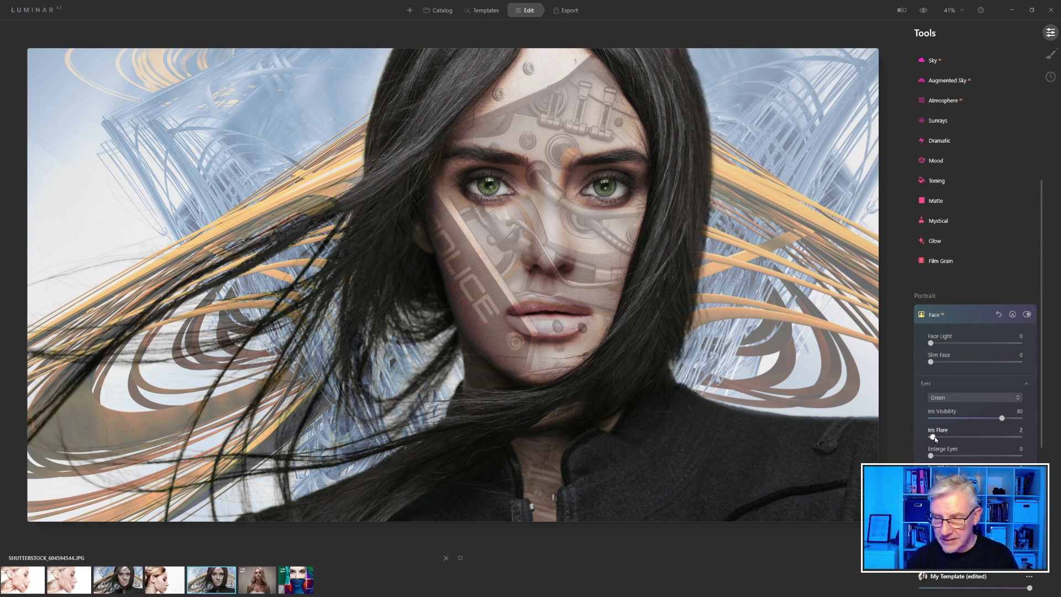
drag(946, 438, 946, 437)
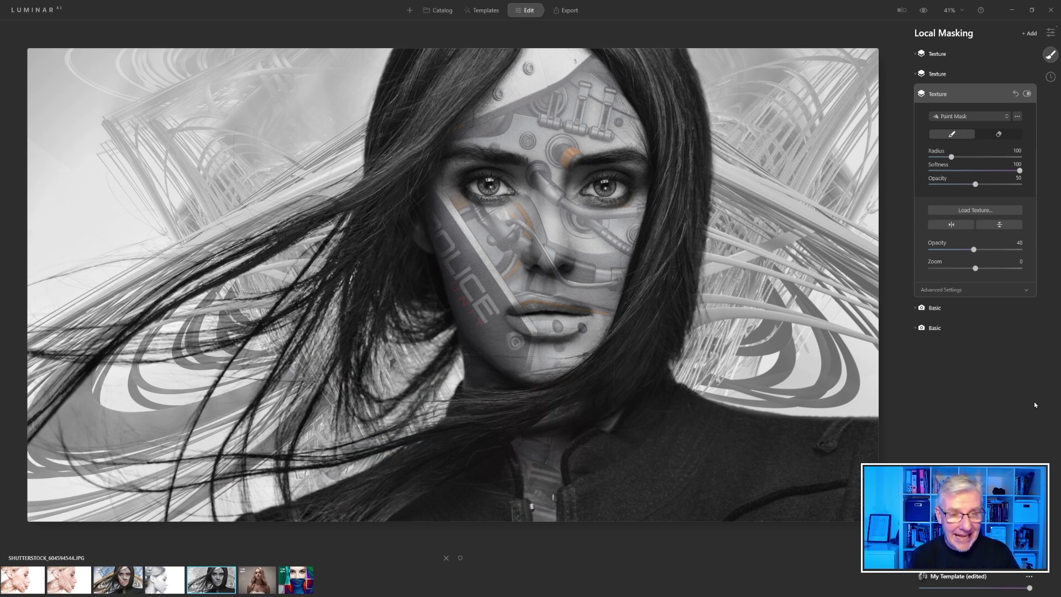
Step: Load the blonde woman's portrait shutterstock_352435778 as the image for the third Texture layer
click(991, 210)
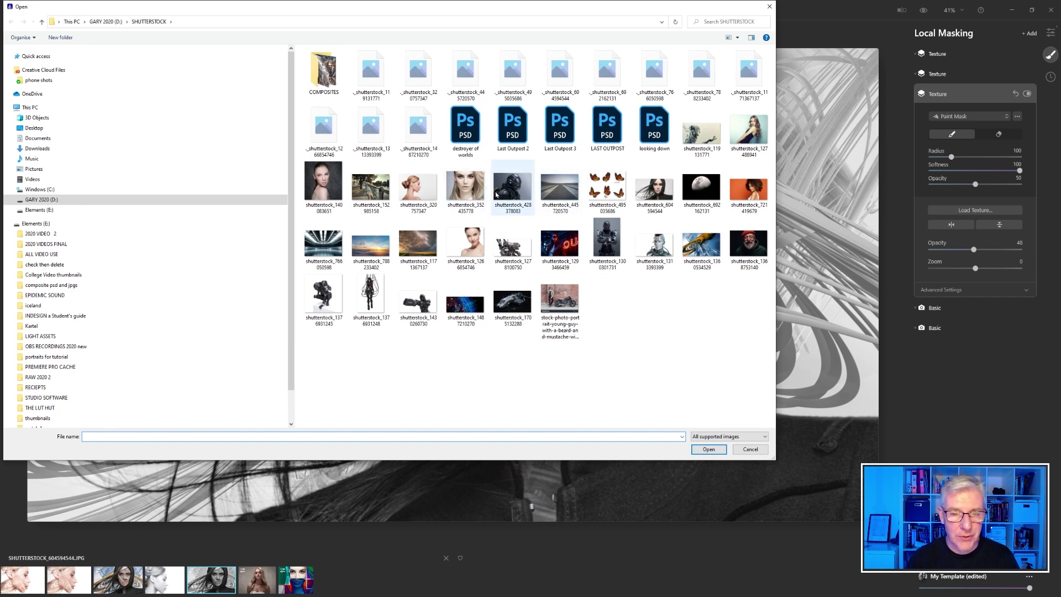
click(465, 187)
click(709, 450)
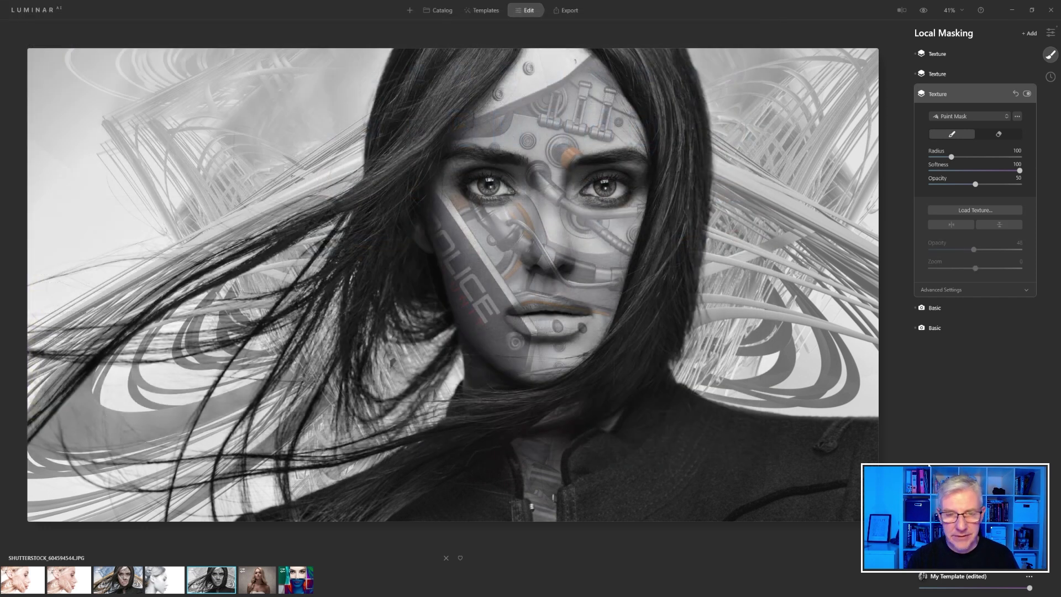